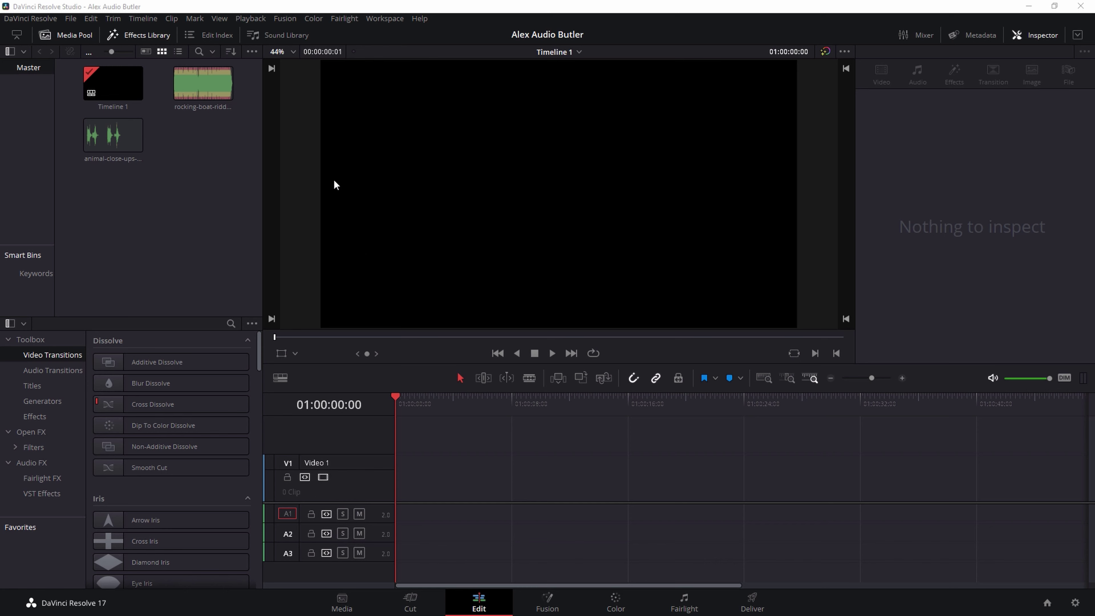
# Step: Place the rocking-boat-riddim music on A1 and the animal close-ups sound on A2, then preview playback
pyautogui.moveTo(203, 83); pyautogui.dragTo(396, 518)
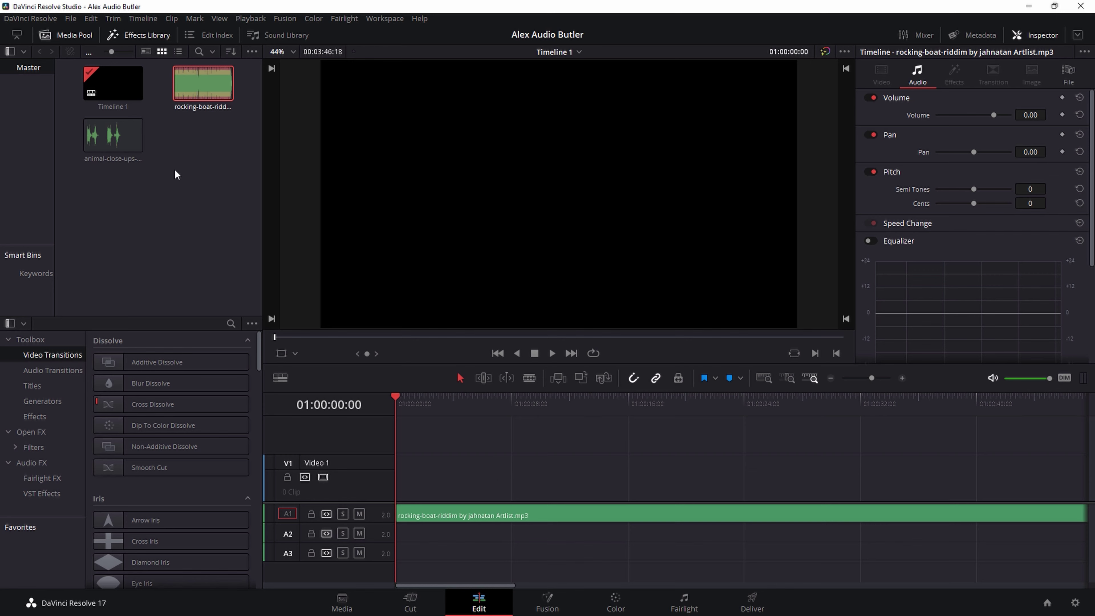
pyautogui.moveTo(114, 144); pyautogui.dragTo(442, 538)
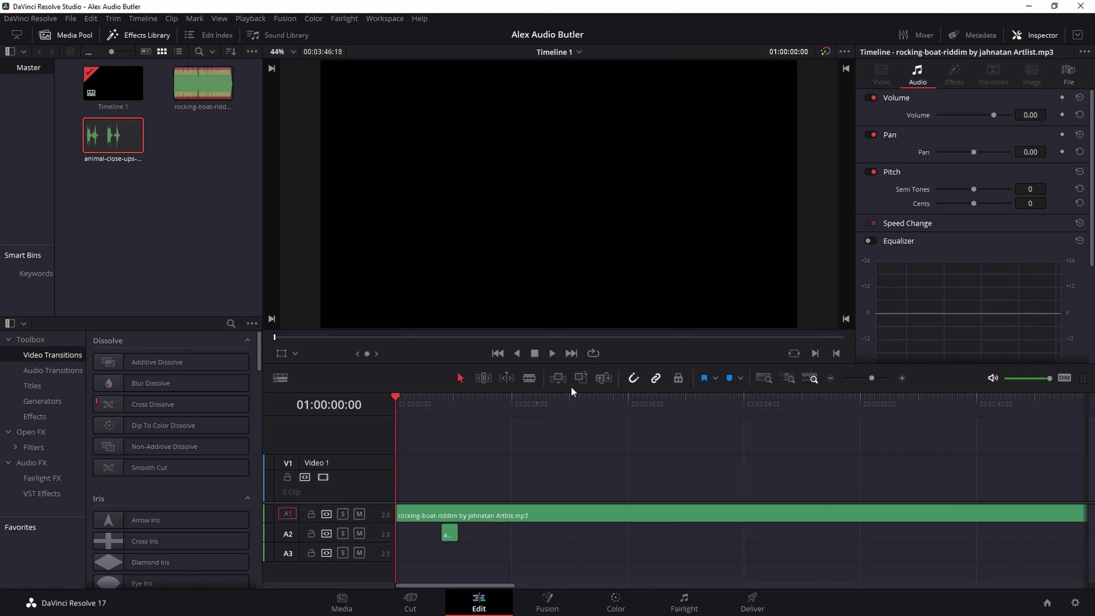
pyautogui.click(552, 354)
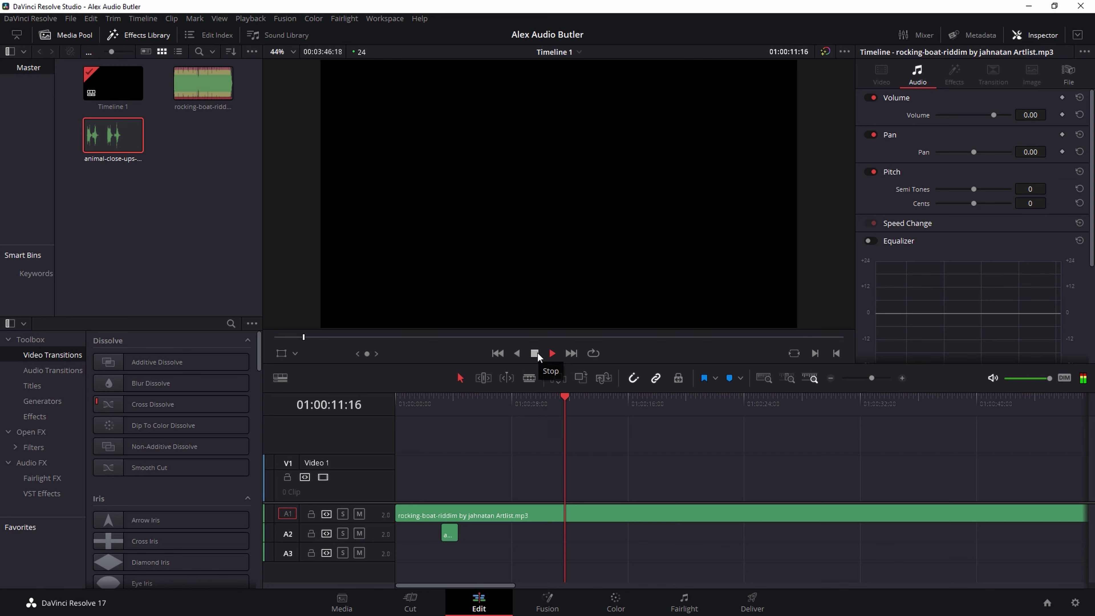
pyautogui.click(535, 353)
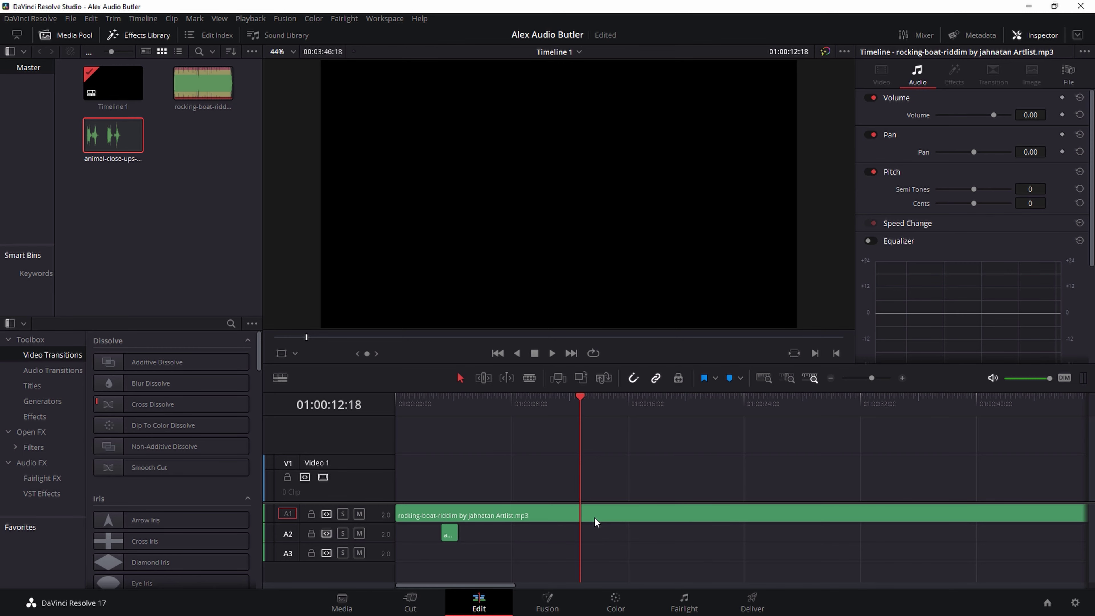
# Step: On the Cut page, split the A1 music at 01:00:12:18 and delete the tail
pyautogui.click(413, 603)
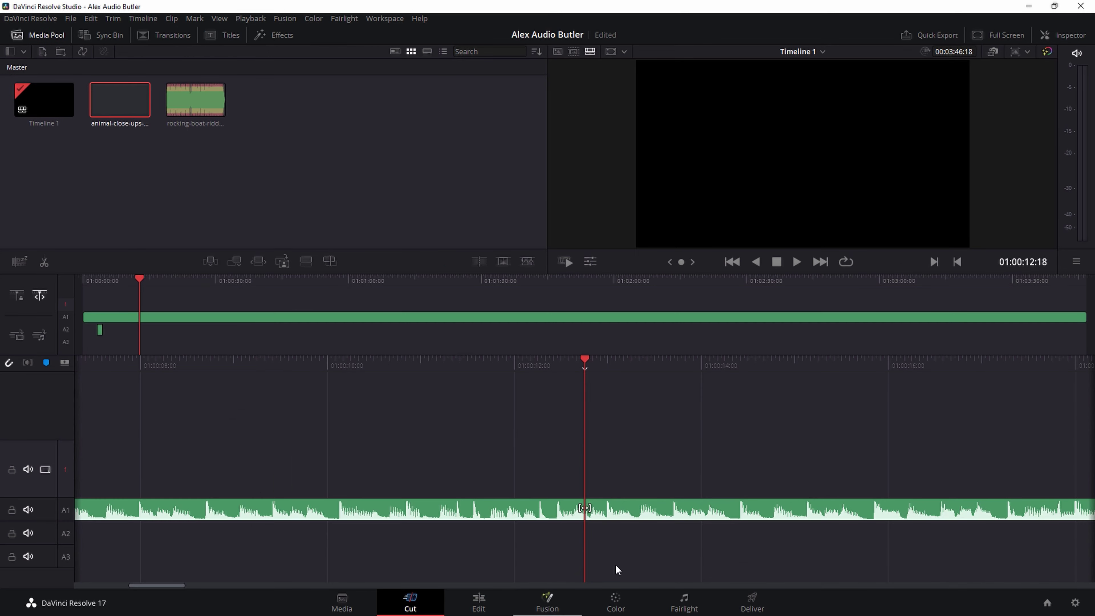
pyautogui.click(598, 515)
pyautogui.rightClick(597, 514)
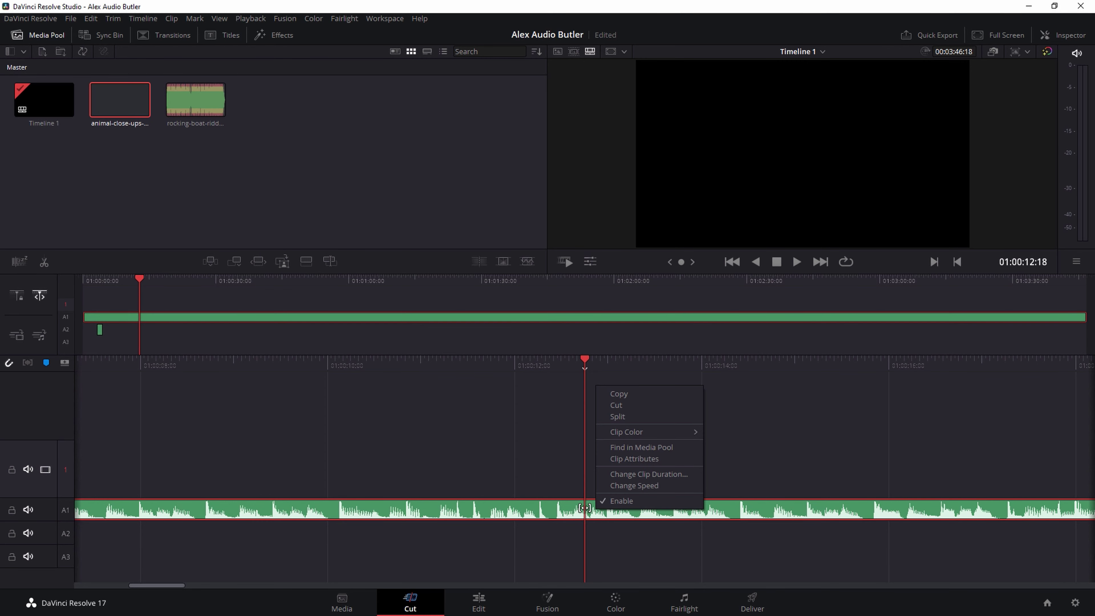
pyautogui.click(617, 416)
pyautogui.click(654, 508)
pyautogui.press('Delete')
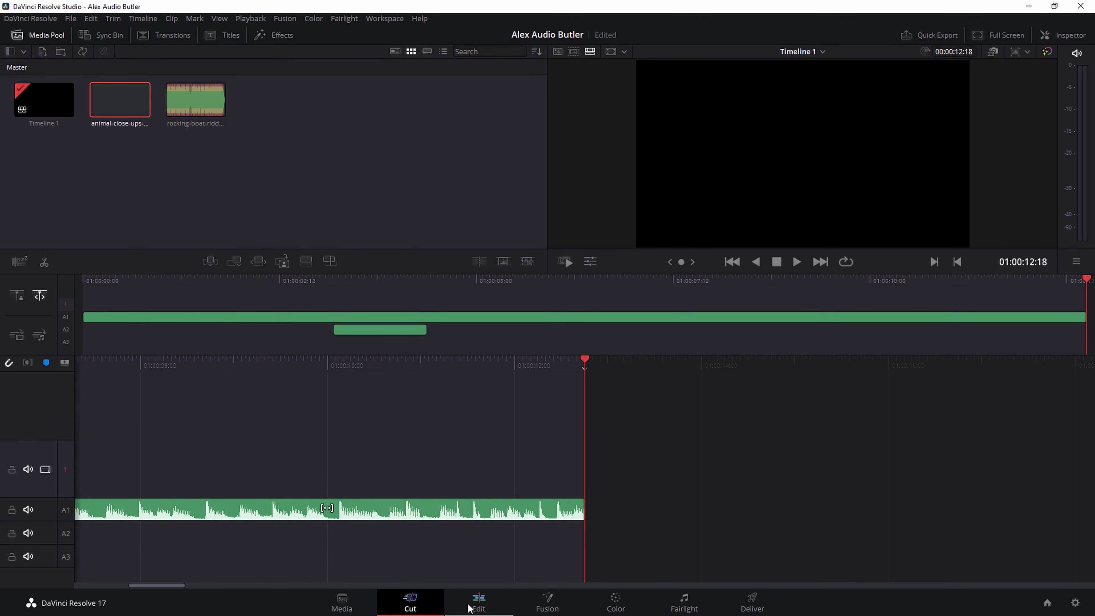
# Step: Back on the Edit page, return the playhead to the start and select the music clip's audio properties
pyautogui.click(477, 601)
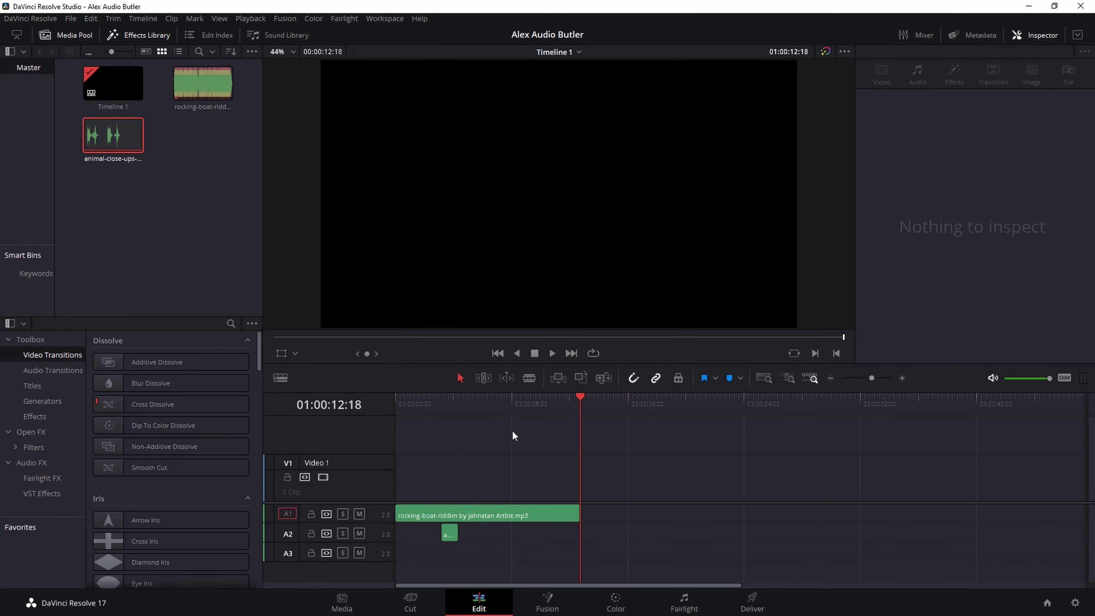
pyautogui.moveTo(581, 397); pyautogui.dragTo(383, 406)
pyautogui.click(465, 514)
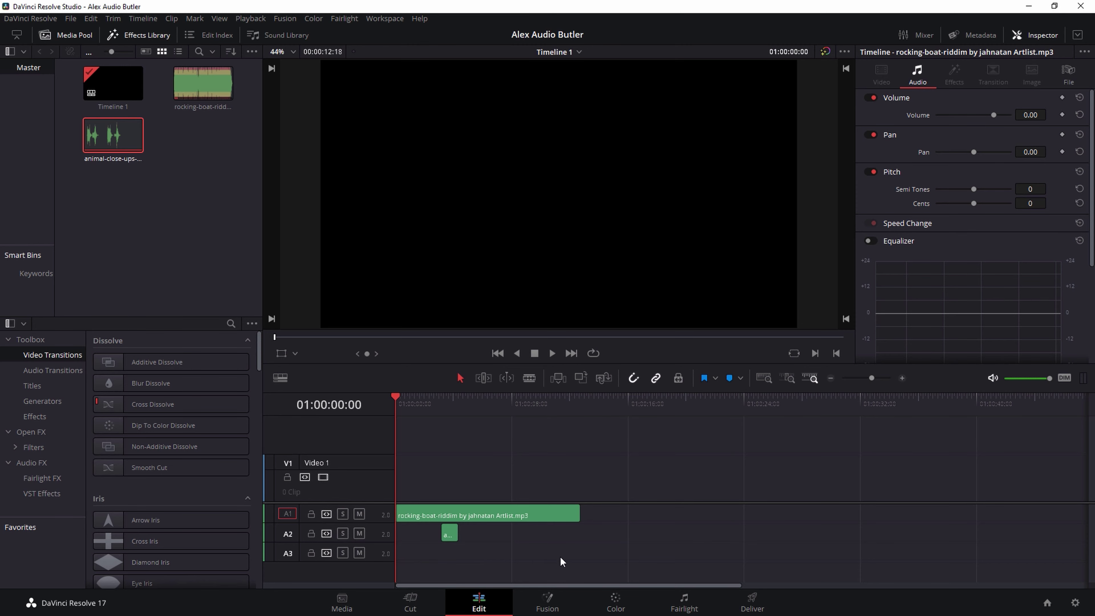
# Step: On the Fairlight page, mute and record-arm Audio 3 with saves, then mute Audio 2 and Audio 1
pyautogui.click(688, 602)
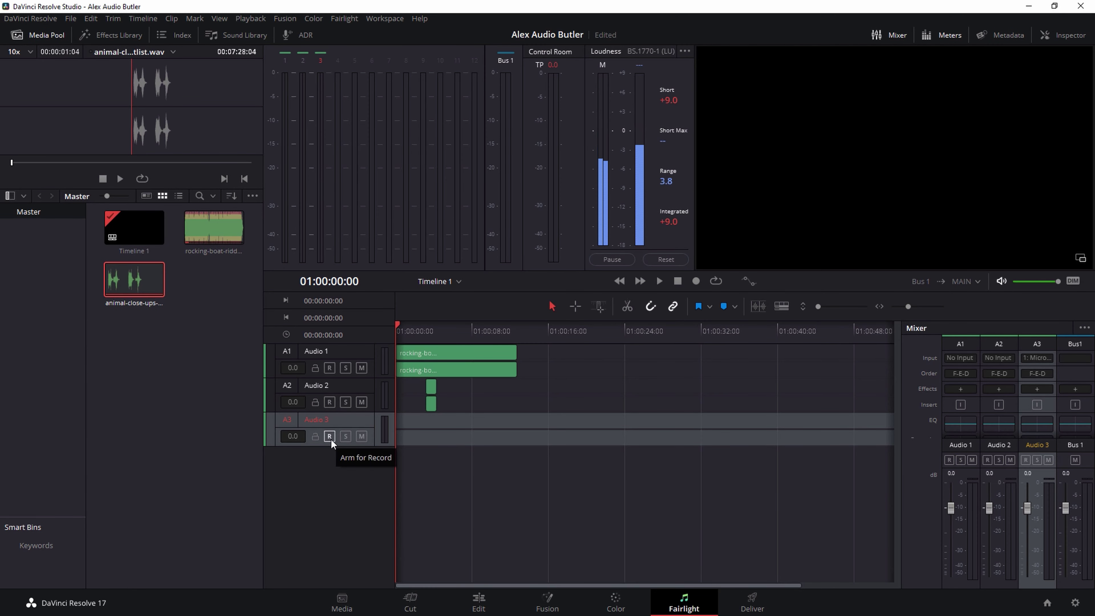
pyautogui.click(362, 436)
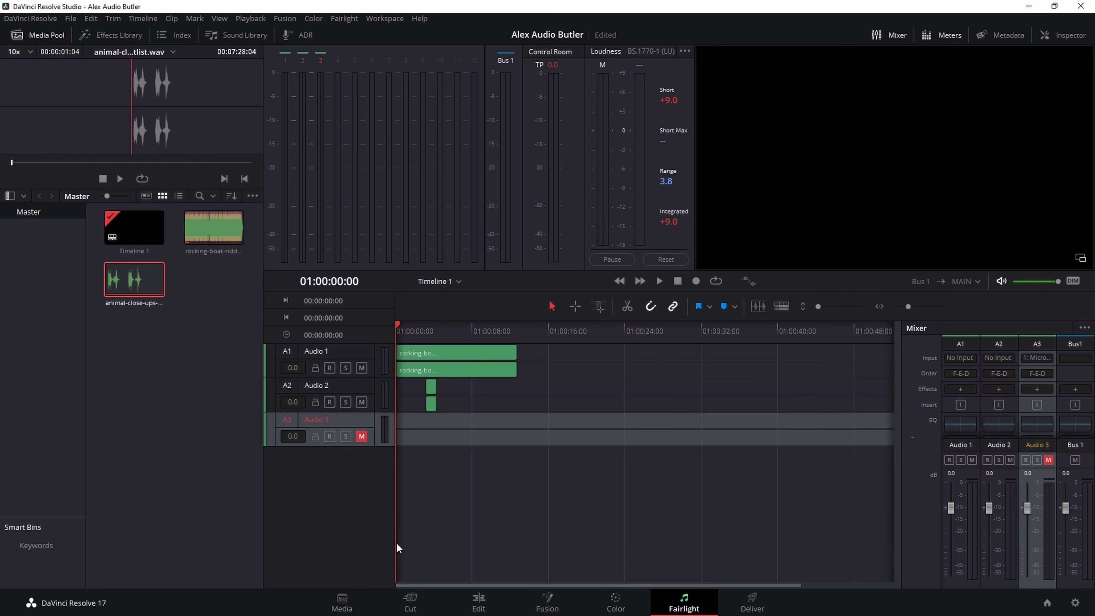
pyautogui.hotkey('ctrl', 's')
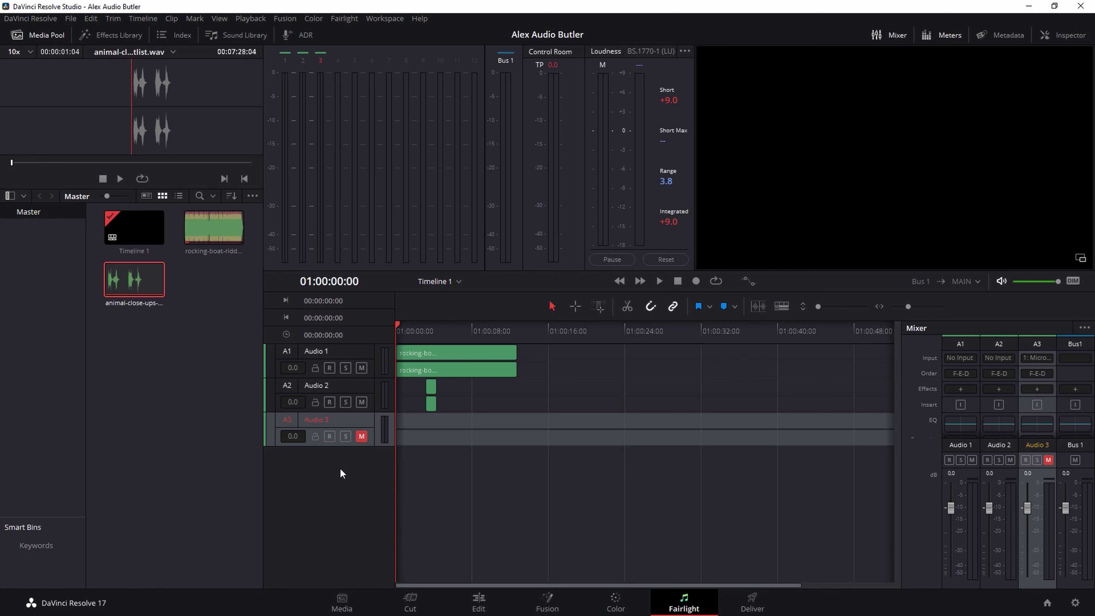
pyautogui.click(330, 437)
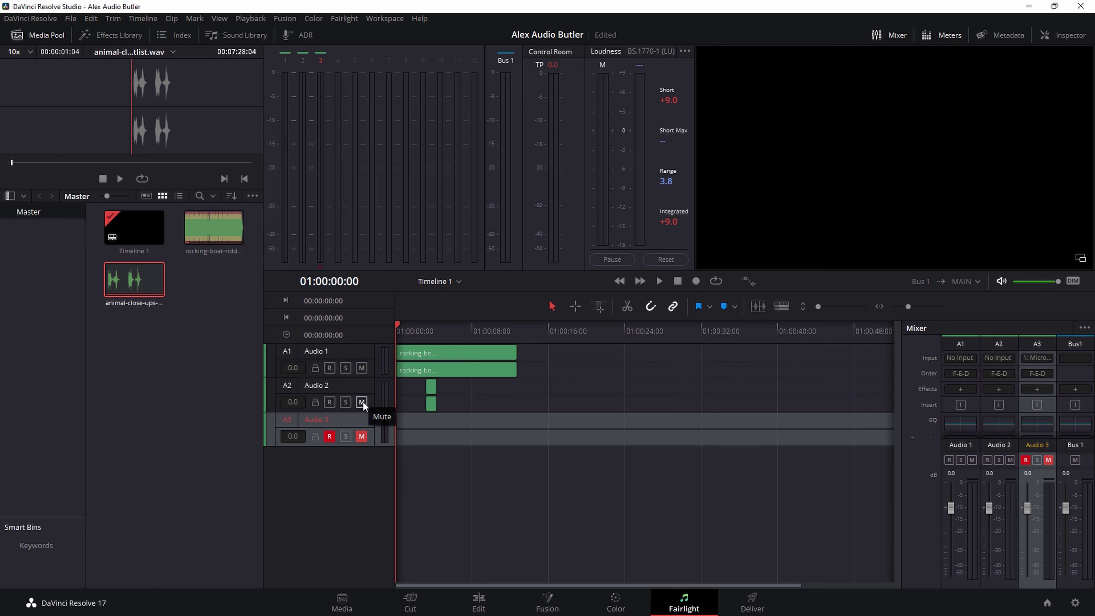
pyautogui.hotkey('ctrl', 's')
pyautogui.click(361, 400)
pyautogui.click(361, 368)
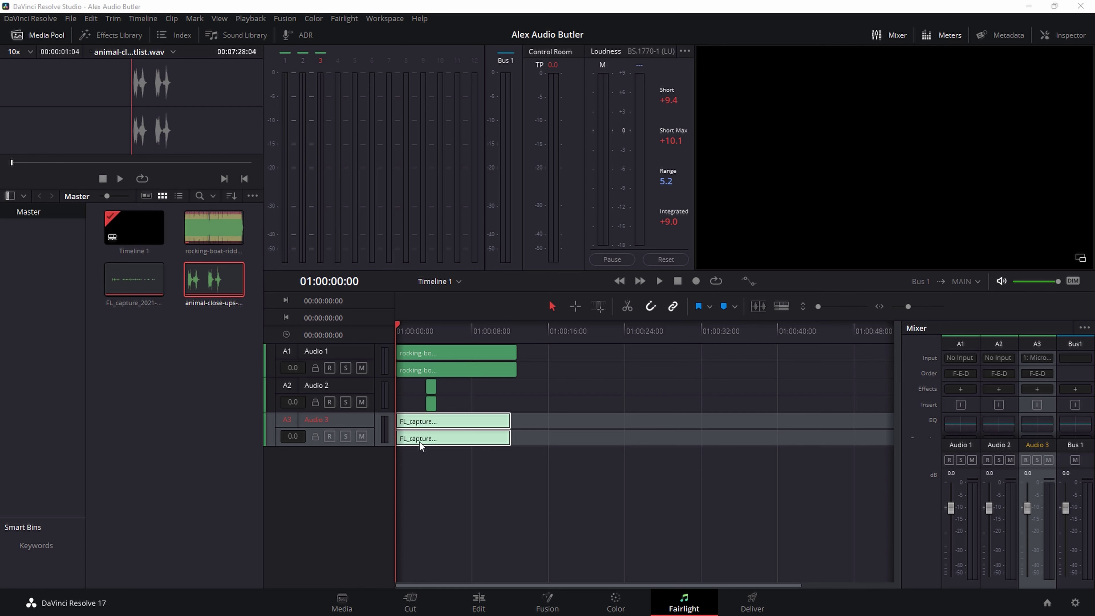
# Step: Play the FL_capture voice take alongside the music and animal sound, then return the playhead to the start
pyautogui.click(660, 281)
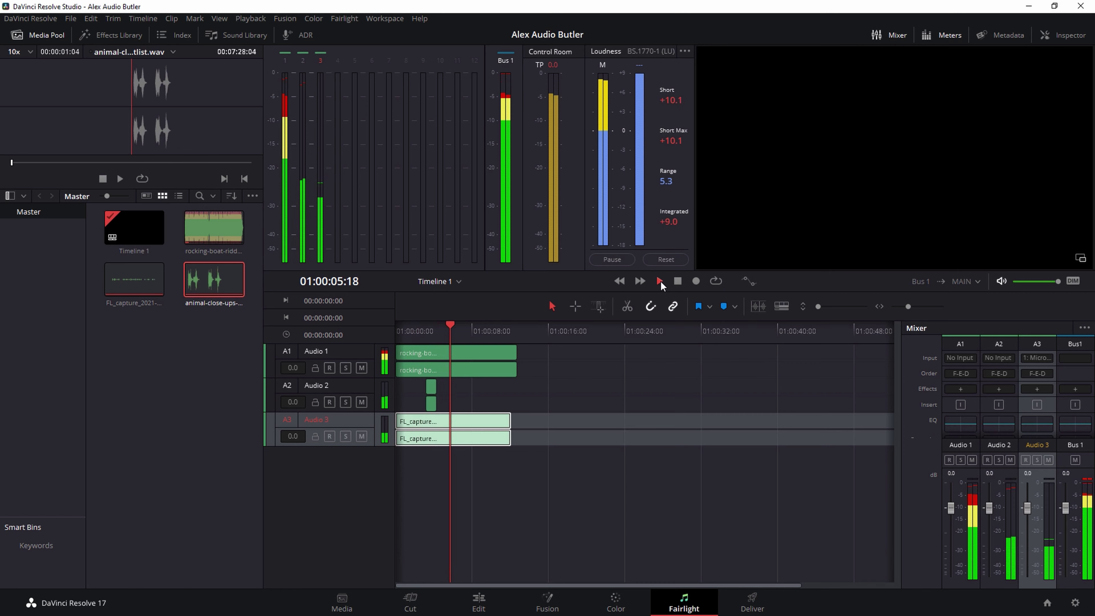
pyautogui.click(677, 281)
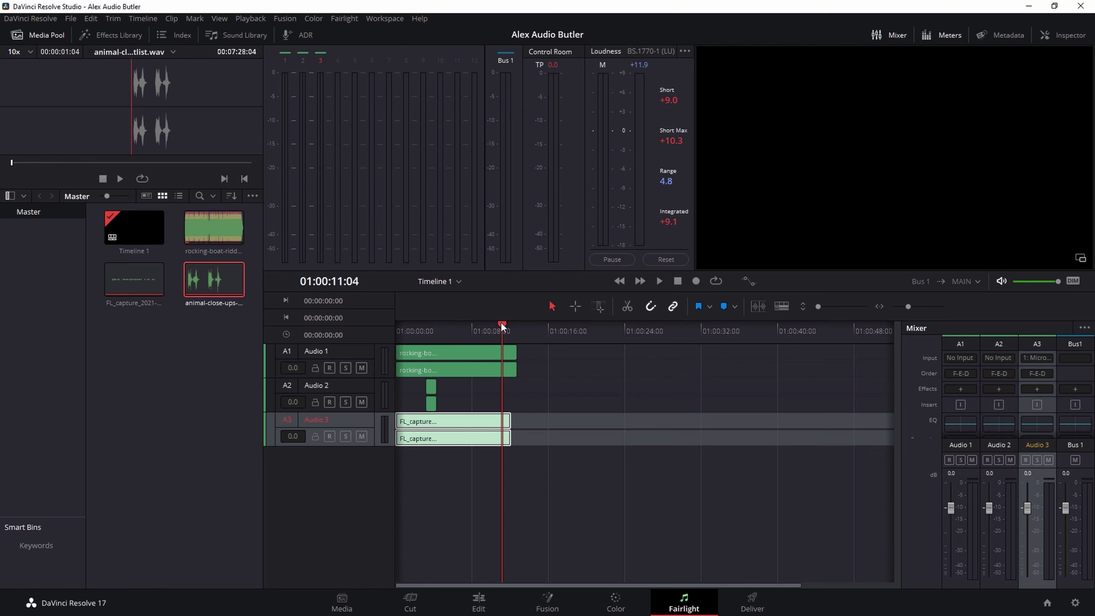
pyautogui.moveTo(500, 322); pyautogui.dragTo(362, 336)
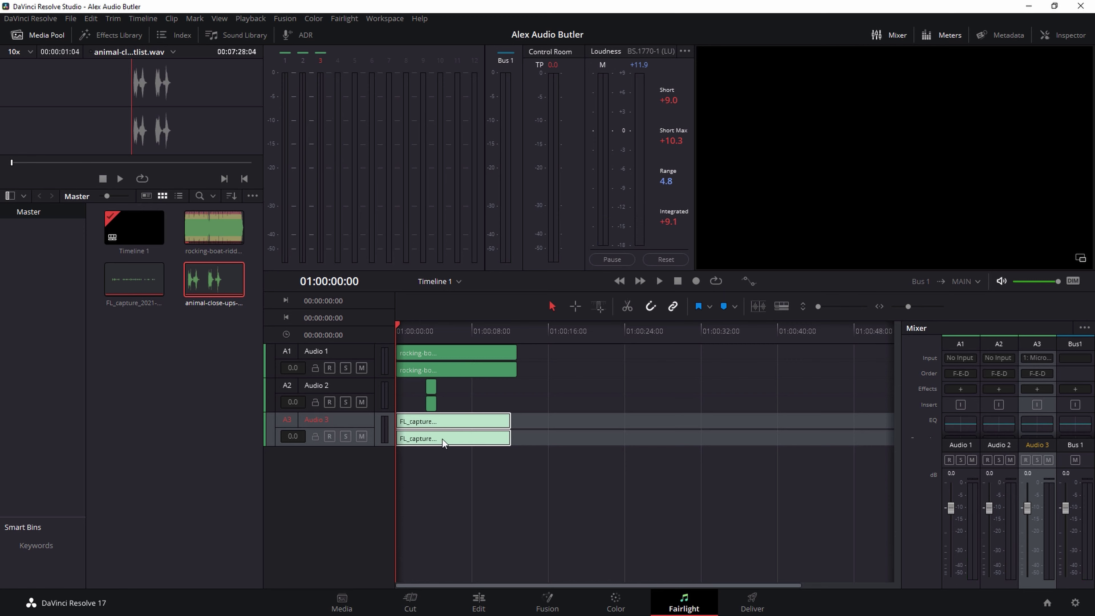
# Step: Insert Alex 'Voice' Audio Butler on Audio 3 with Constant Source auto-volume
pyautogui.click(1037, 389)
pyautogui.click(1038, 391)
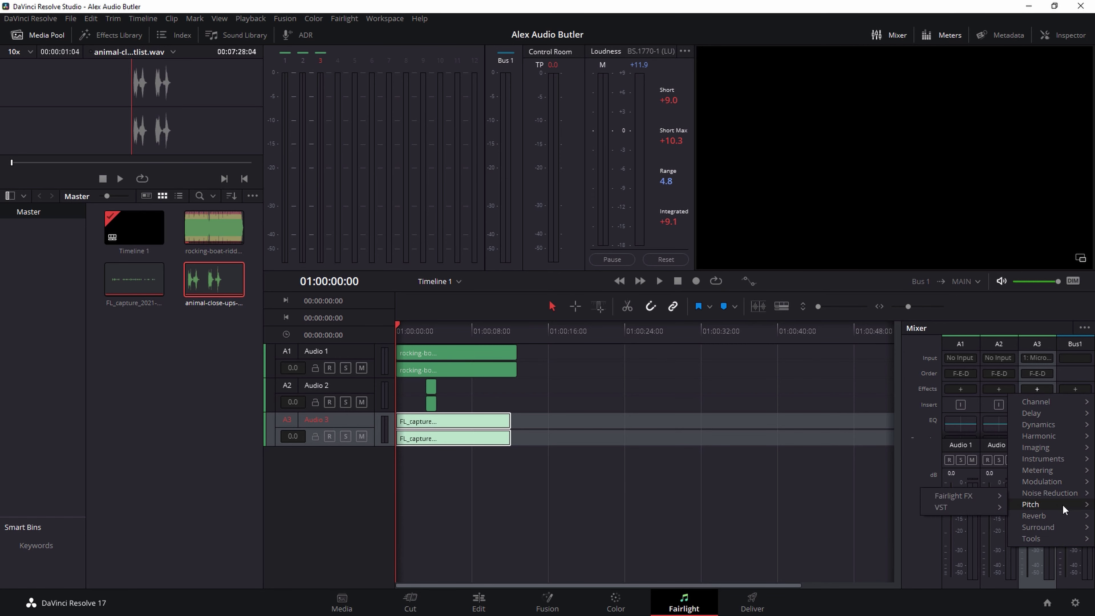
pyautogui.moveTo(1071, 543)
pyautogui.moveTo(994, 555)
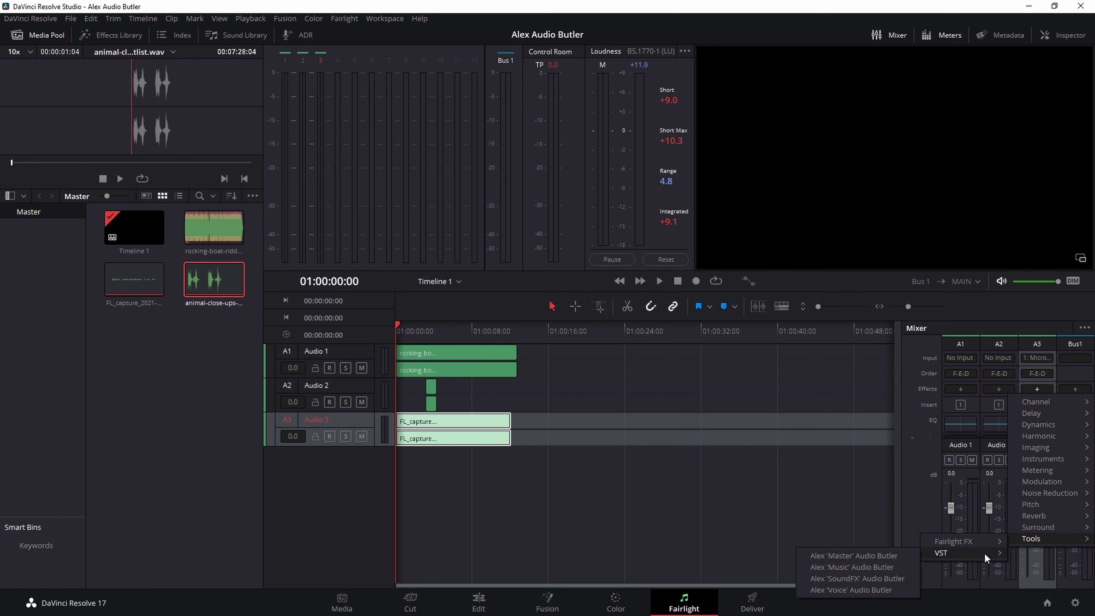
pyautogui.click(852, 590)
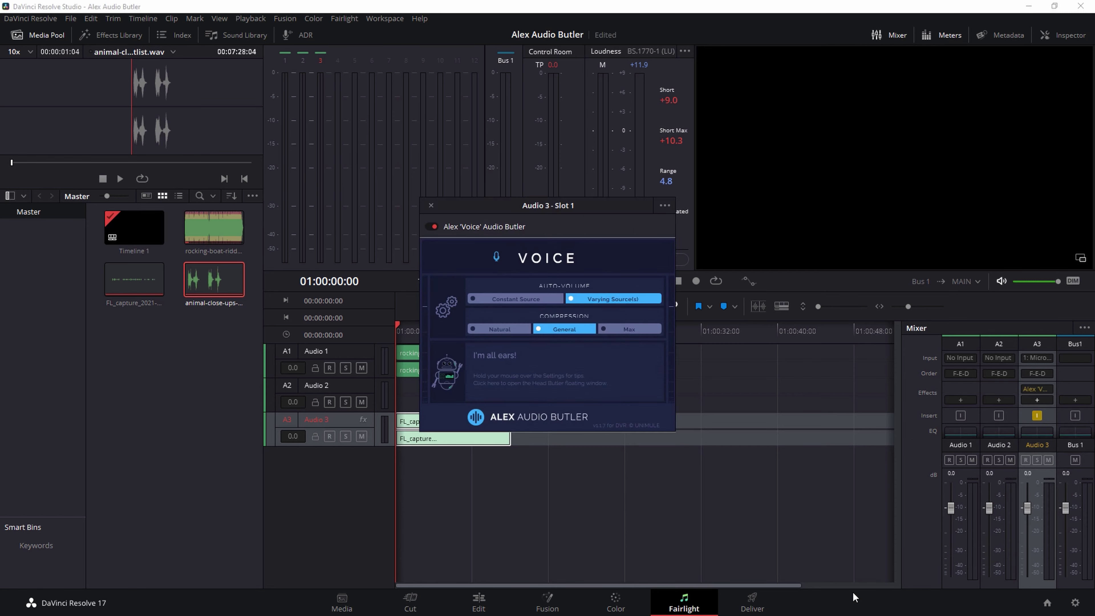
pyautogui.moveTo(509, 300)
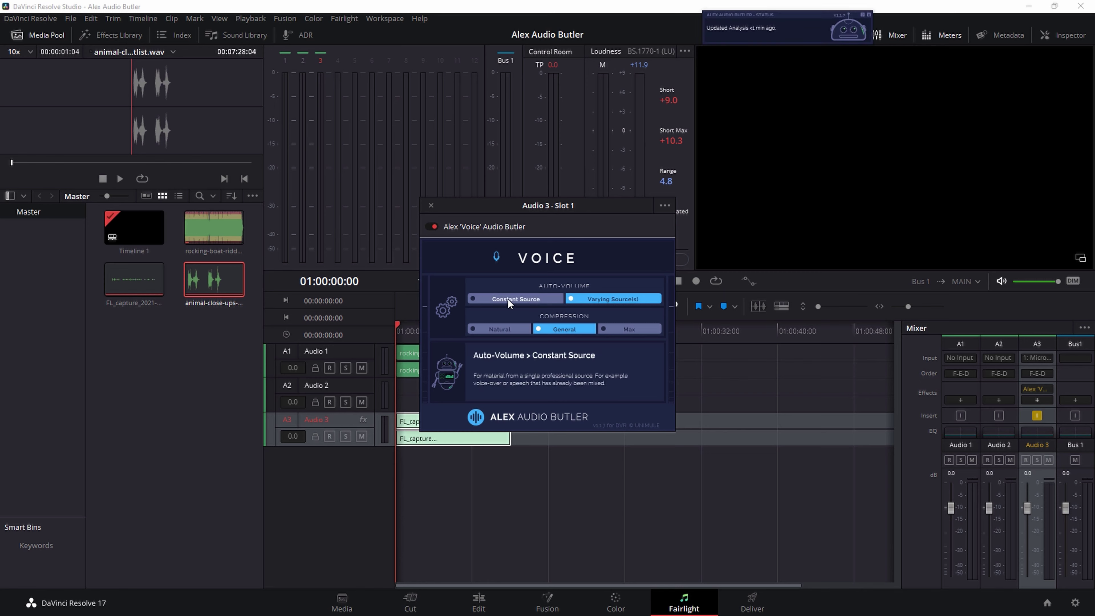
pyautogui.click(508, 300)
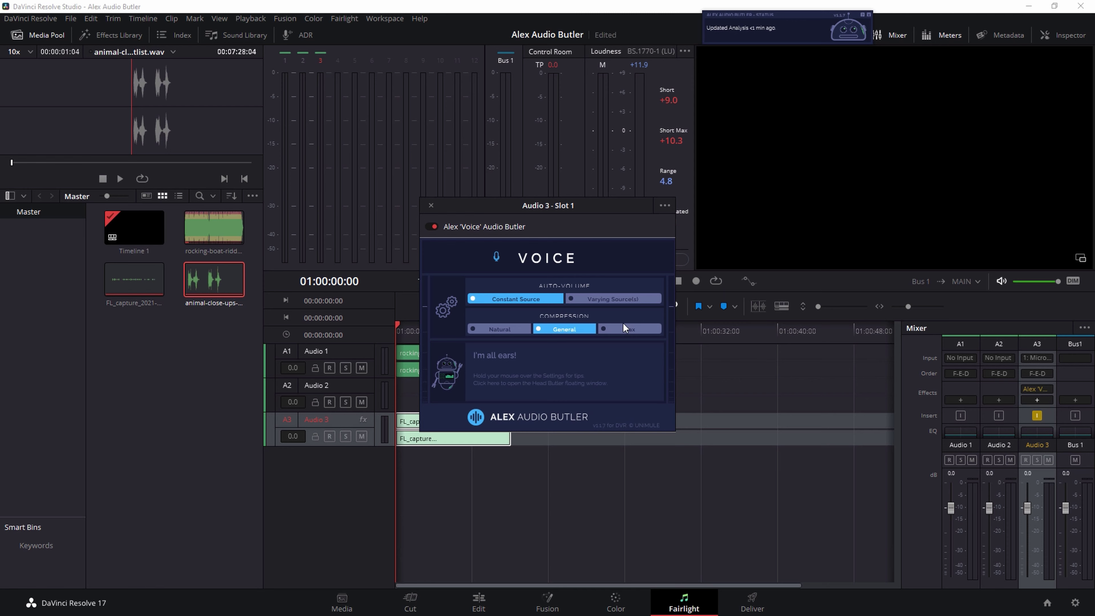
pyautogui.click(430, 206)
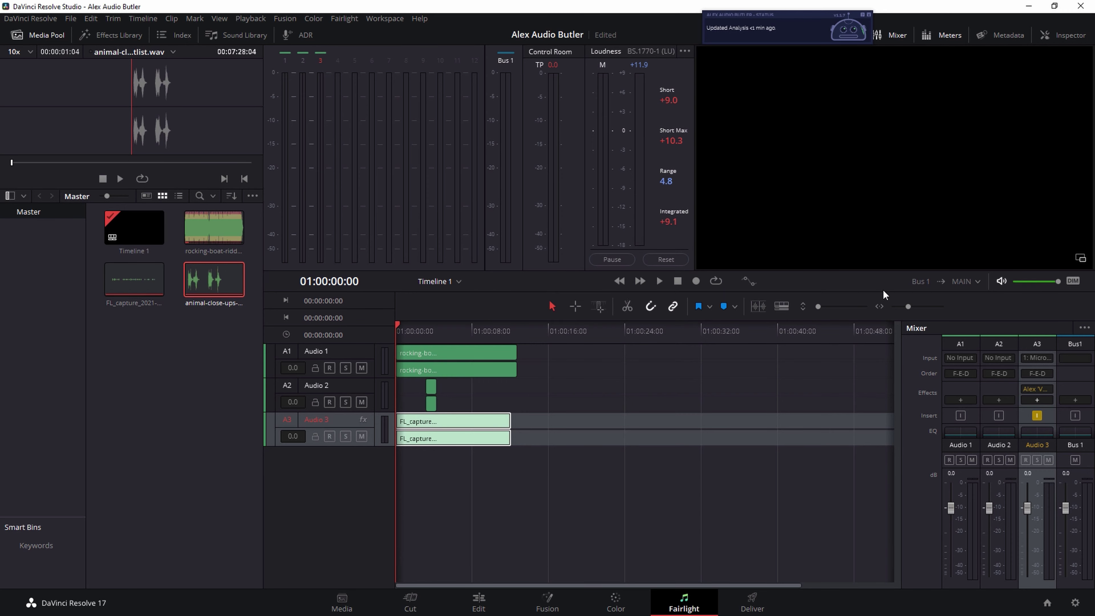
# Step: Insert Alex 'SoundFX' Audio Butler on Audio 2 with Subtle auto-ducking
pyautogui.click(999, 399)
pyautogui.moveTo(1056, 547)
pyautogui.moveTo(995, 566)
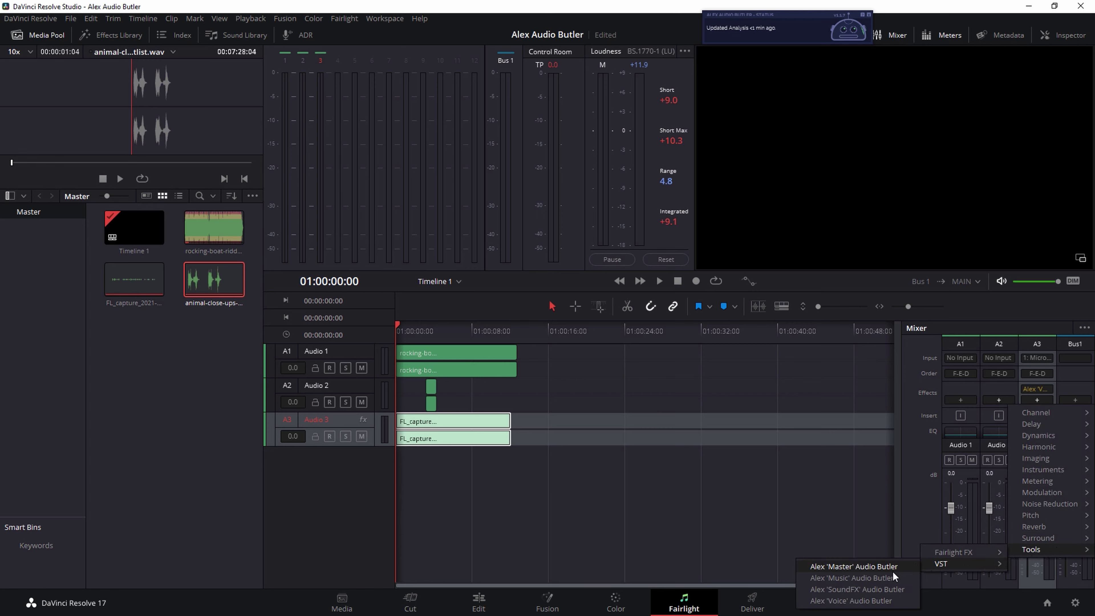
pyautogui.click(877, 590)
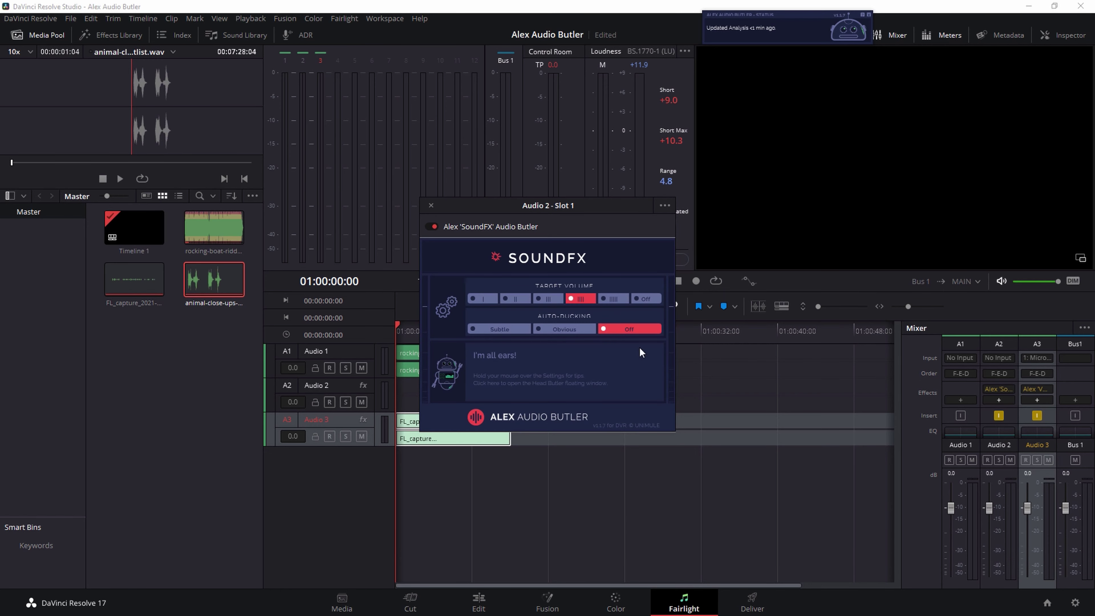
pyautogui.moveTo(581, 301)
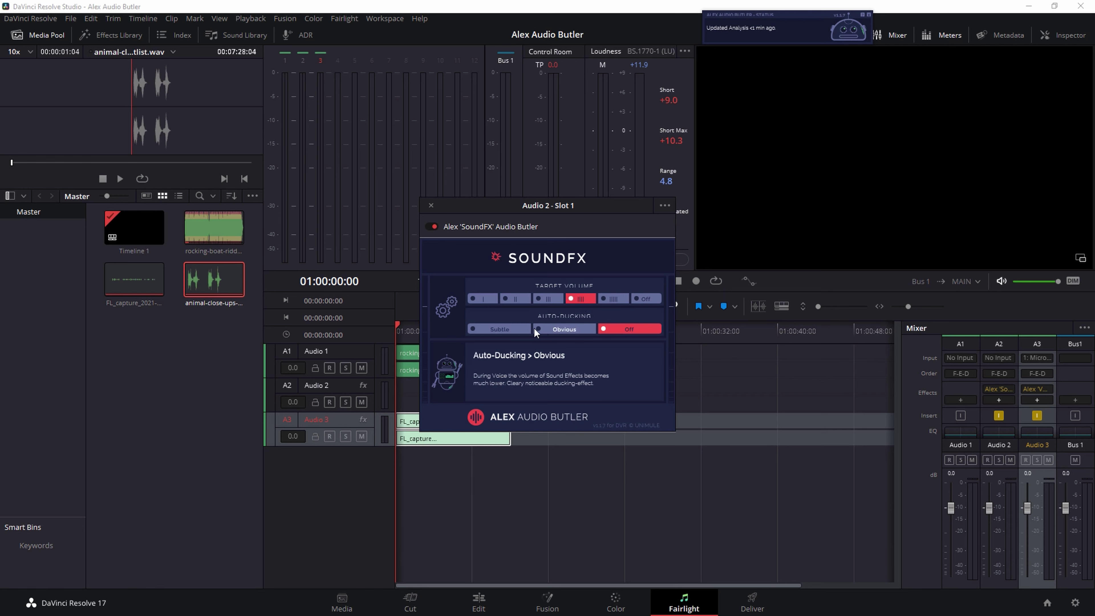
pyautogui.click(507, 331)
pyautogui.moveTo(547, 300)
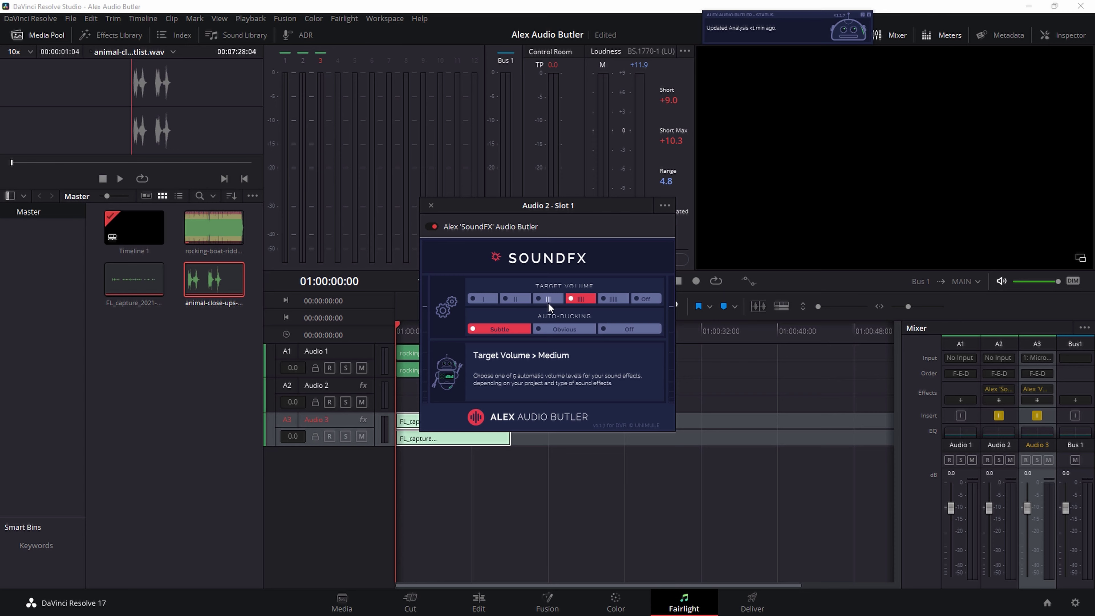
# Step: Insert Alex 'Music' Audio Butler on Audio 1 with target volume II
pyautogui.click(431, 205)
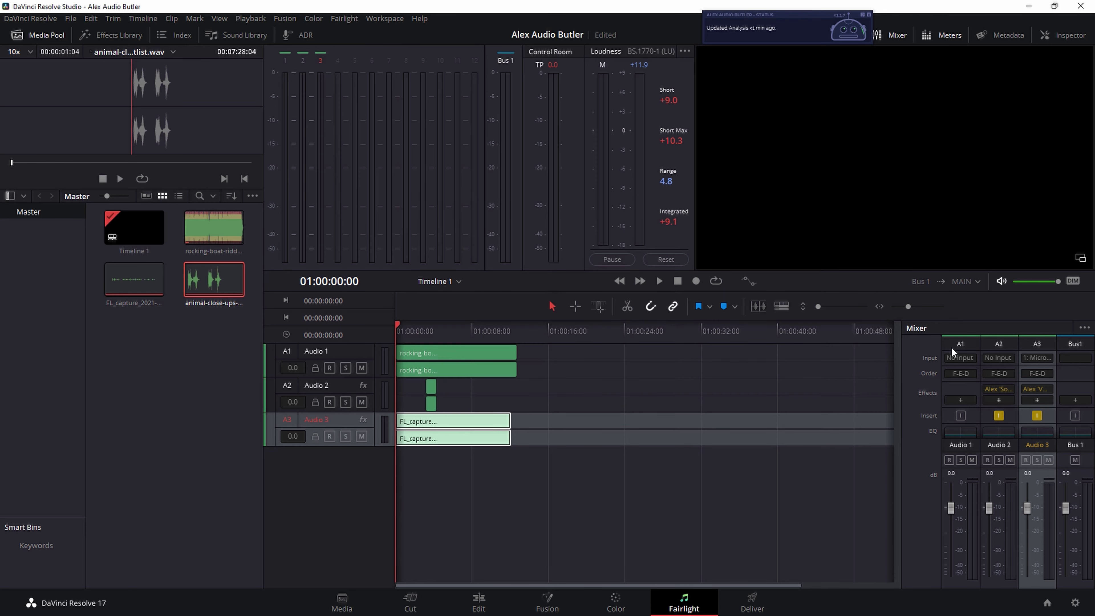
pyautogui.click(961, 400)
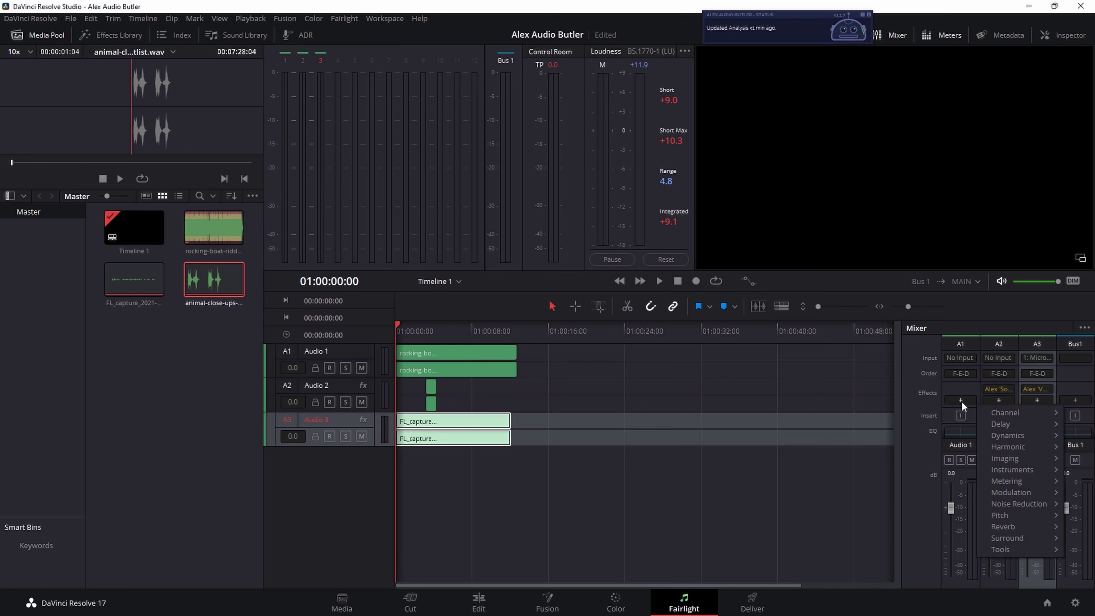
pyautogui.moveTo(1043, 551)
pyautogui.moveTo(923, 566)
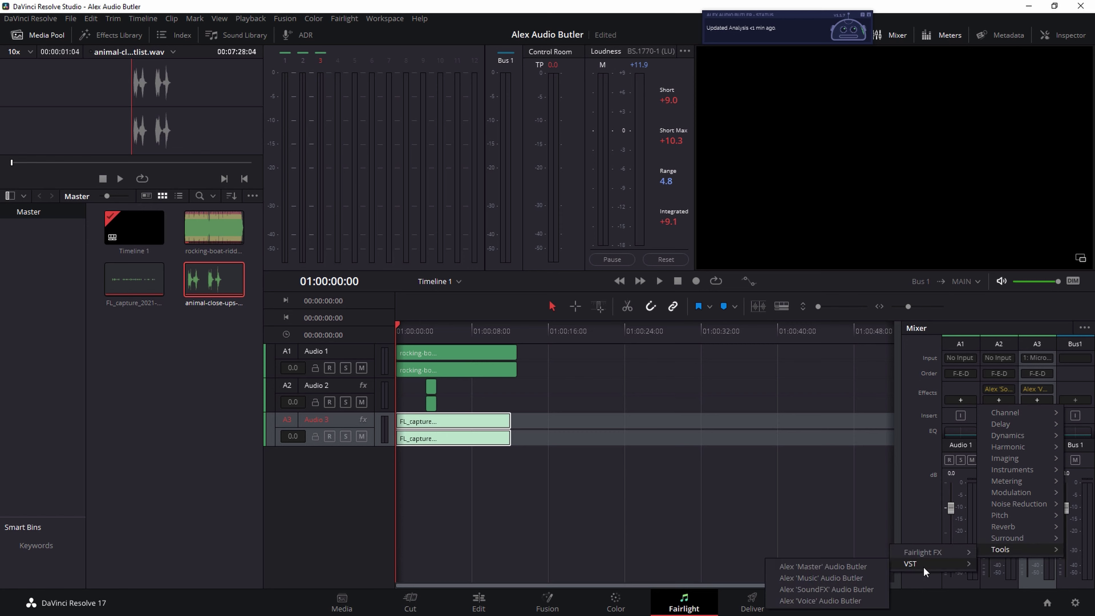
pyautogui.click(804, 579)
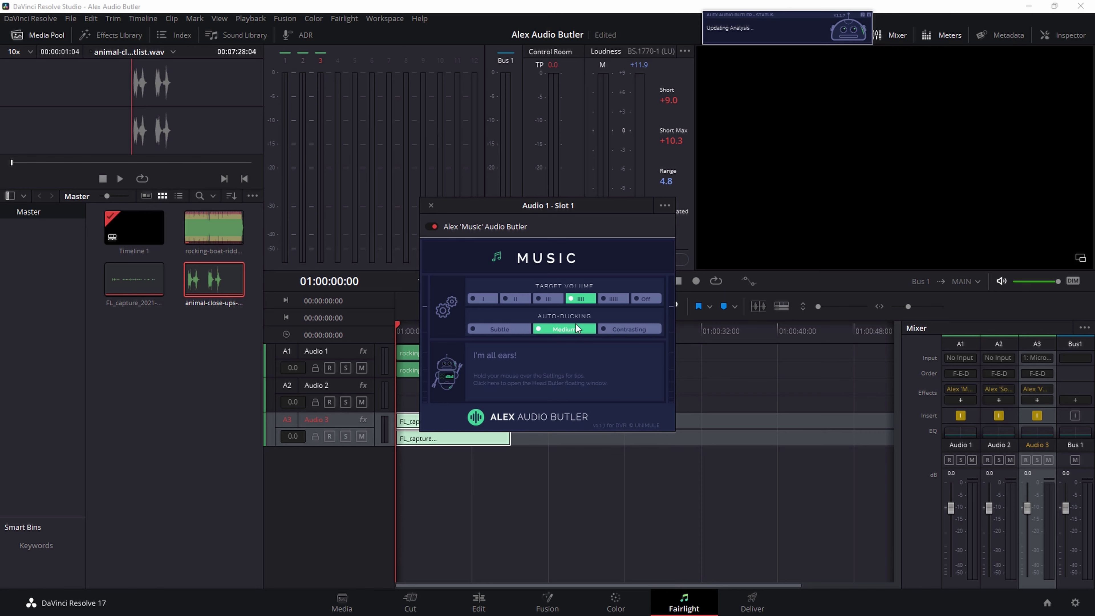
pyautogui.click(515, 301)
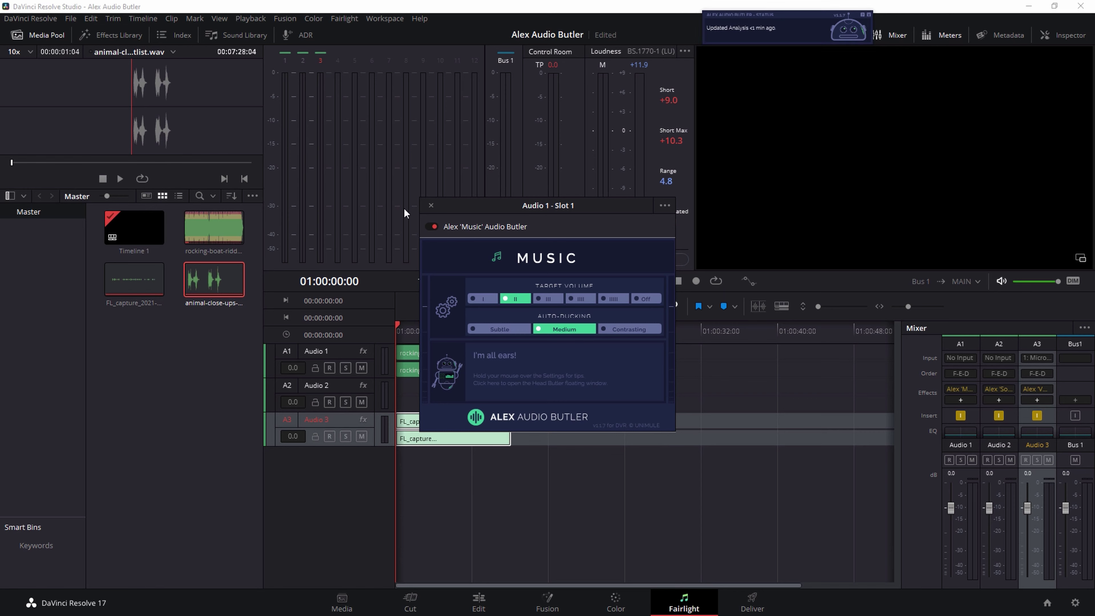
pyautogui.click(431, 206)
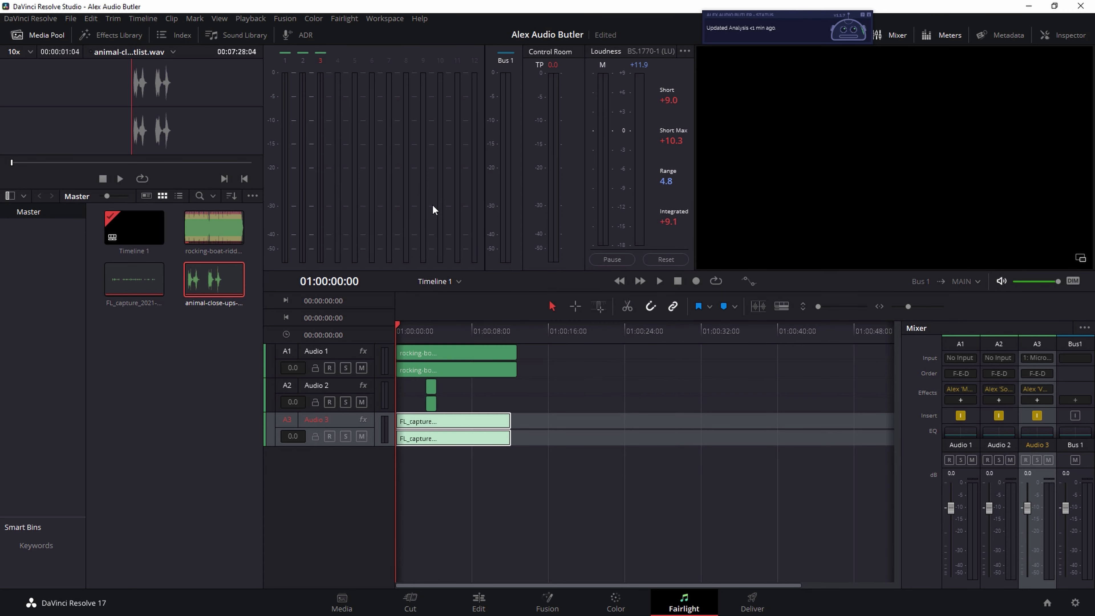
# Step: Insert Alex 'Master' Audio Butler from Tools > VST on Bus 1, keeping its defaults
pyautogui.click(1076, 401)
pyautogui.moveTo(1073, 539)
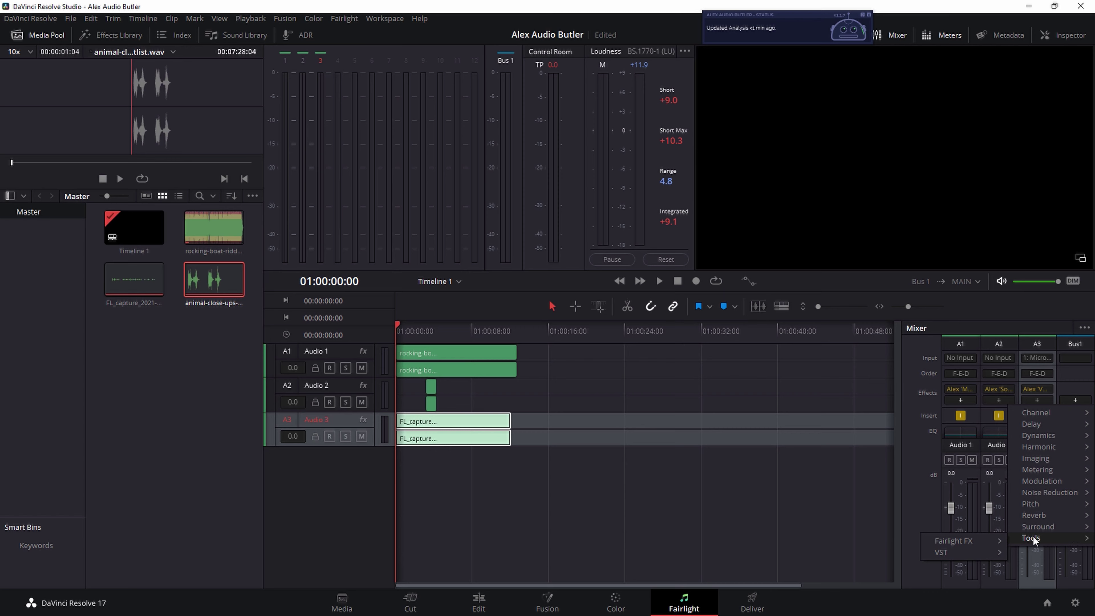
pyautogui.moveTo(978, 551)
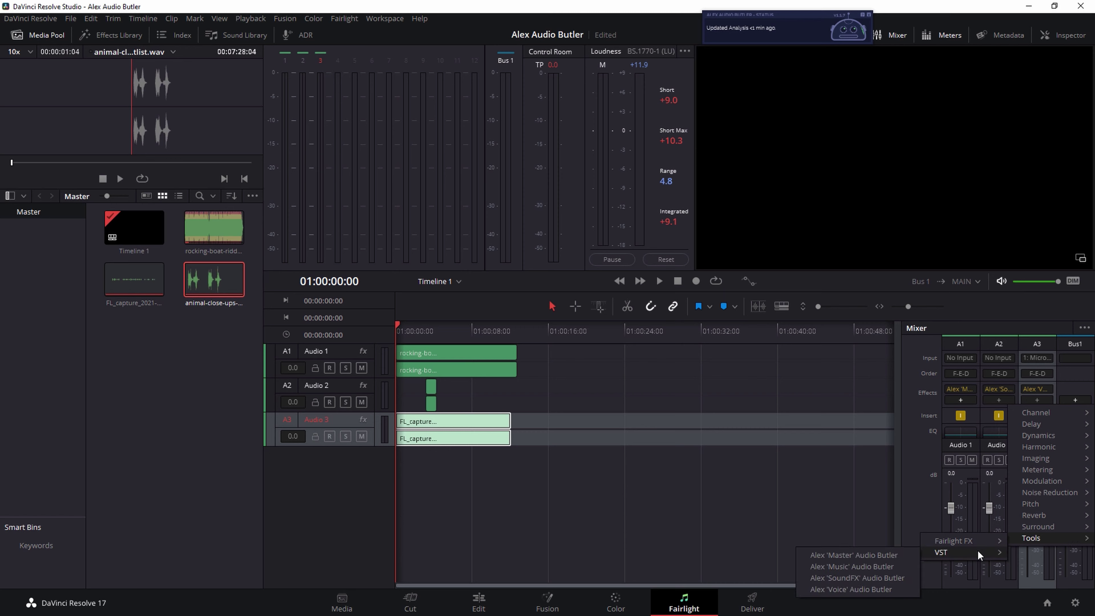
pyautogui.click(861, 556)
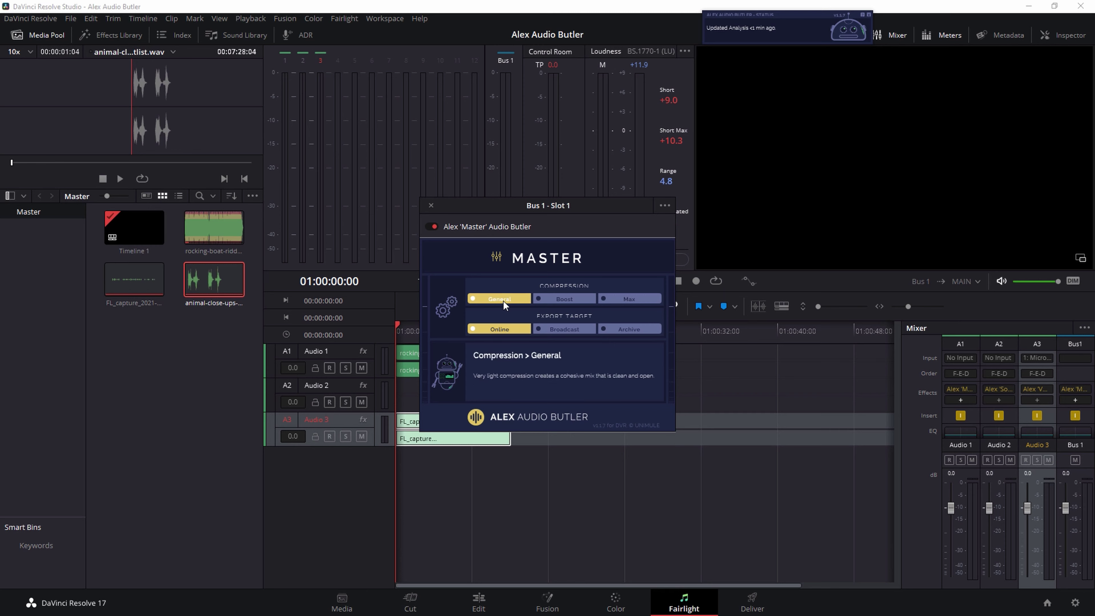
pyautogui.click(431, 205)
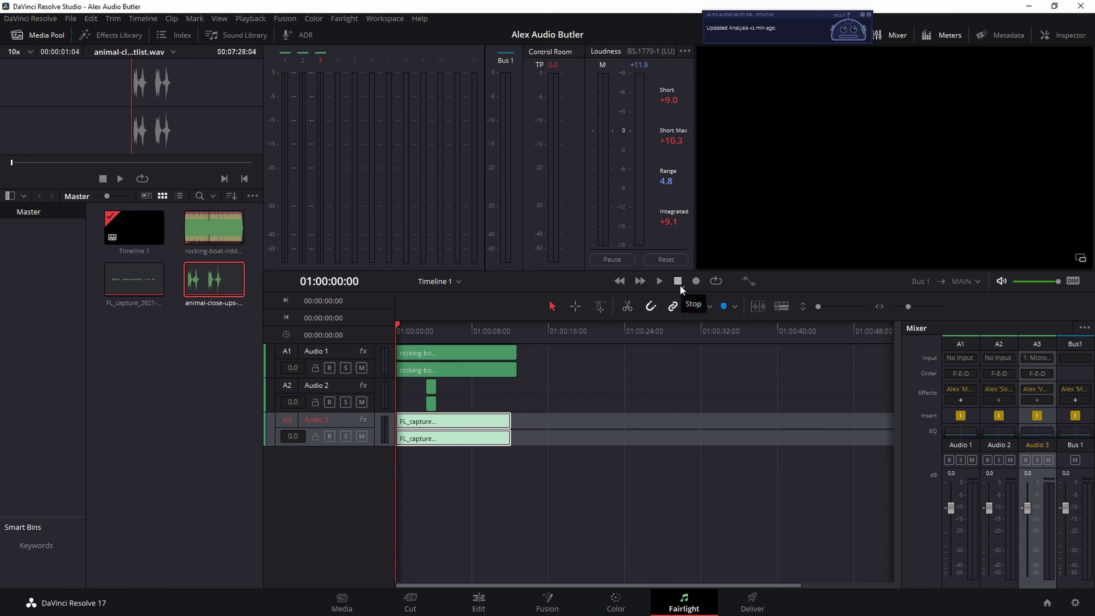
pyautogui.click(660, 281)
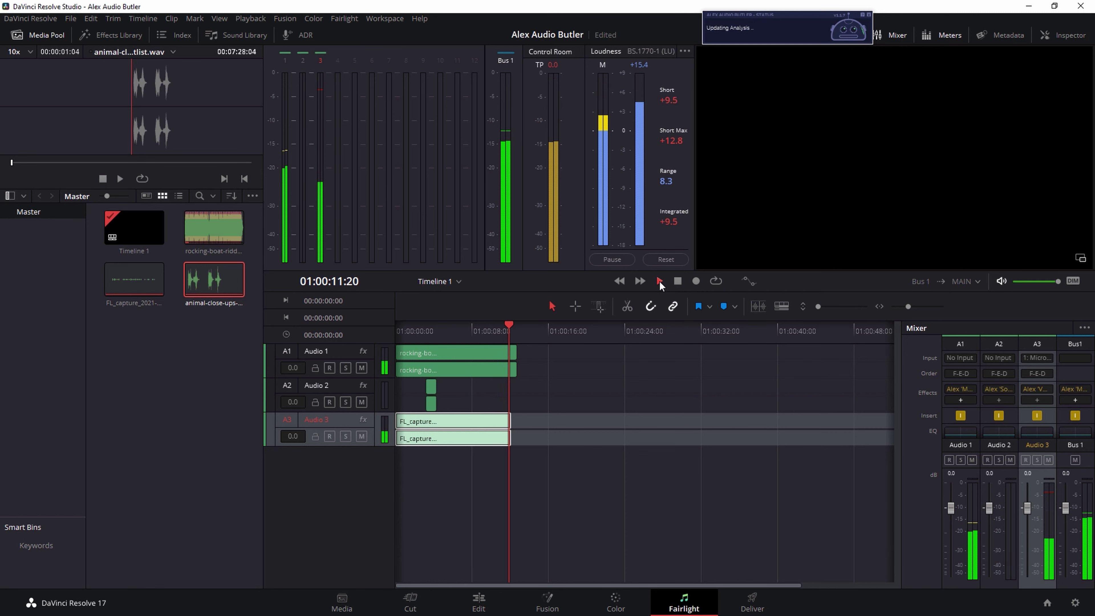
pyautogui.click(677, 281)
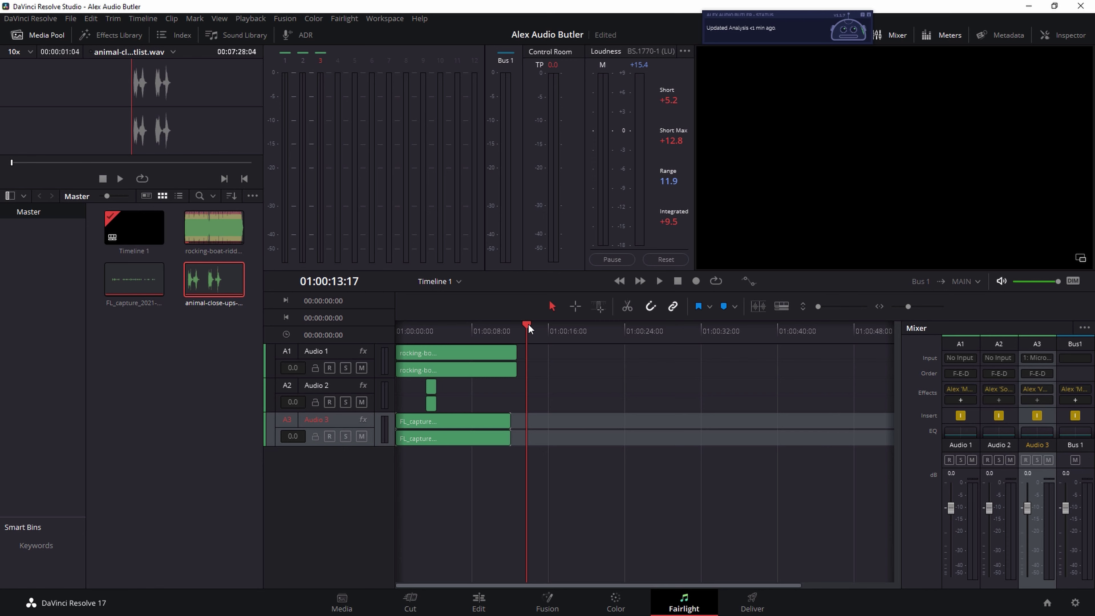
pyautogui.moveTo(528, 324); pyautogui.dragTo(394, 333)
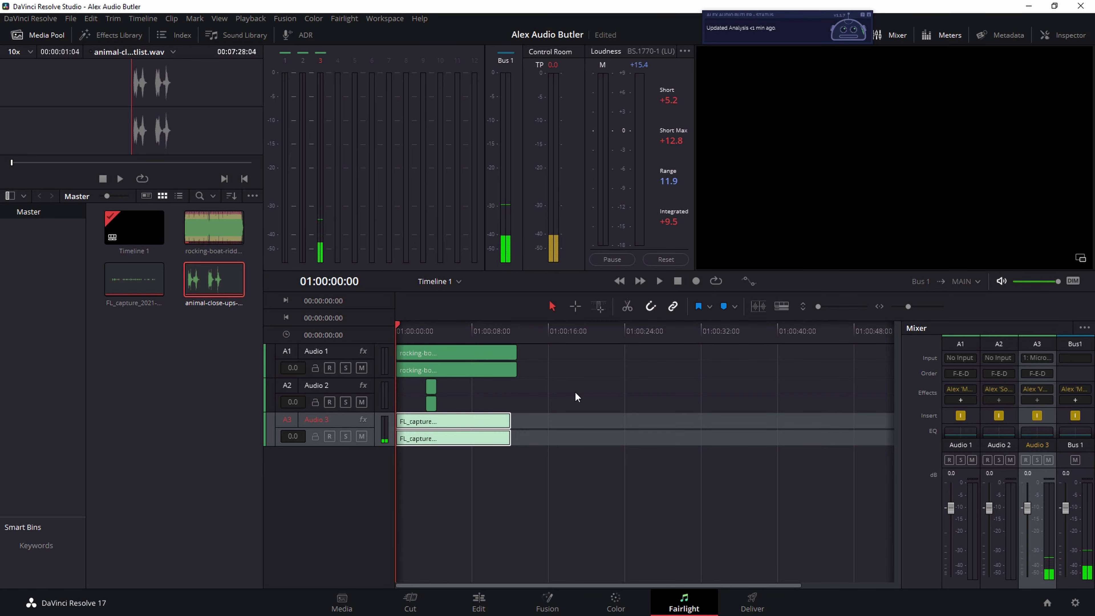
pyautogui.click(660, 280)
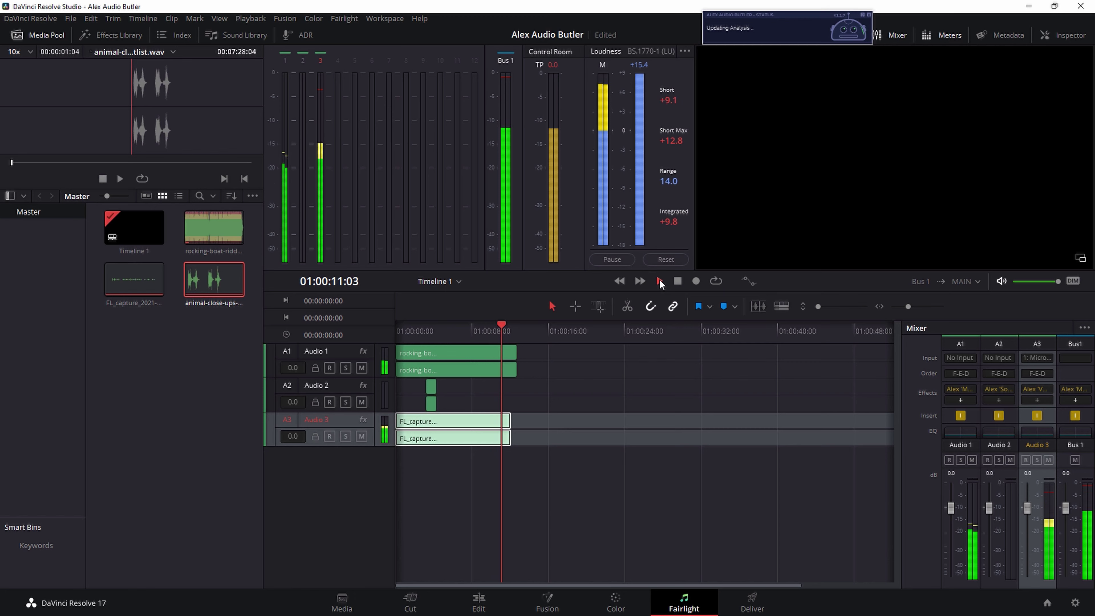
pyautogui.click(678, 281)
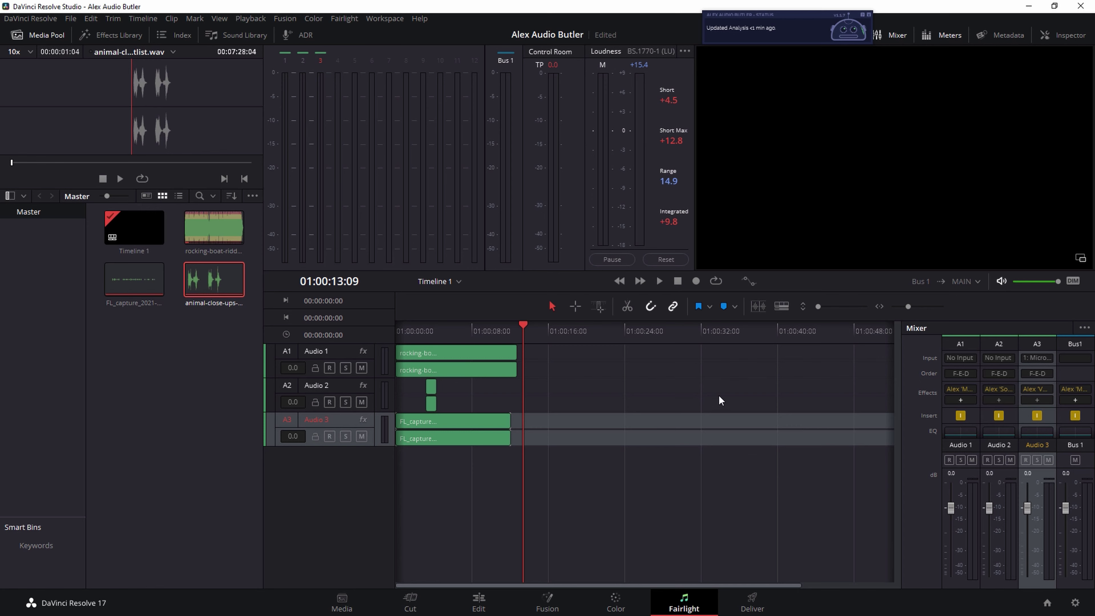
# Step: Insert ERA 5 Audio Clean-Up Assistant on Audio 3 with the Voice-Over Clean-Up preset
pyautogui.click(1037, 400)
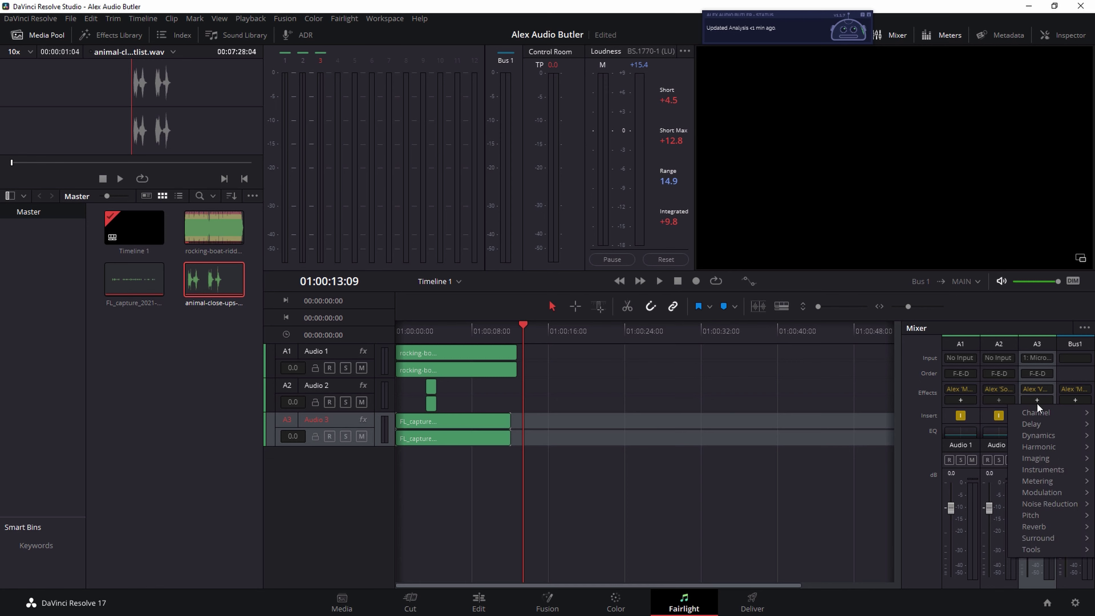
pyautogui.moveTo(1062, 505)
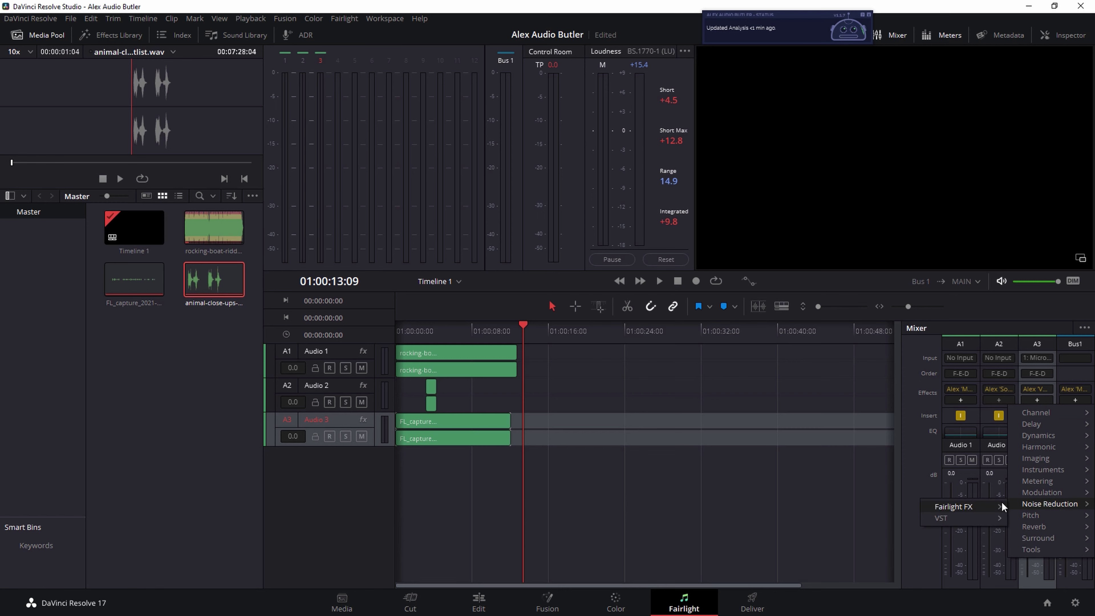
pyautogui.moveTo(990, 520)
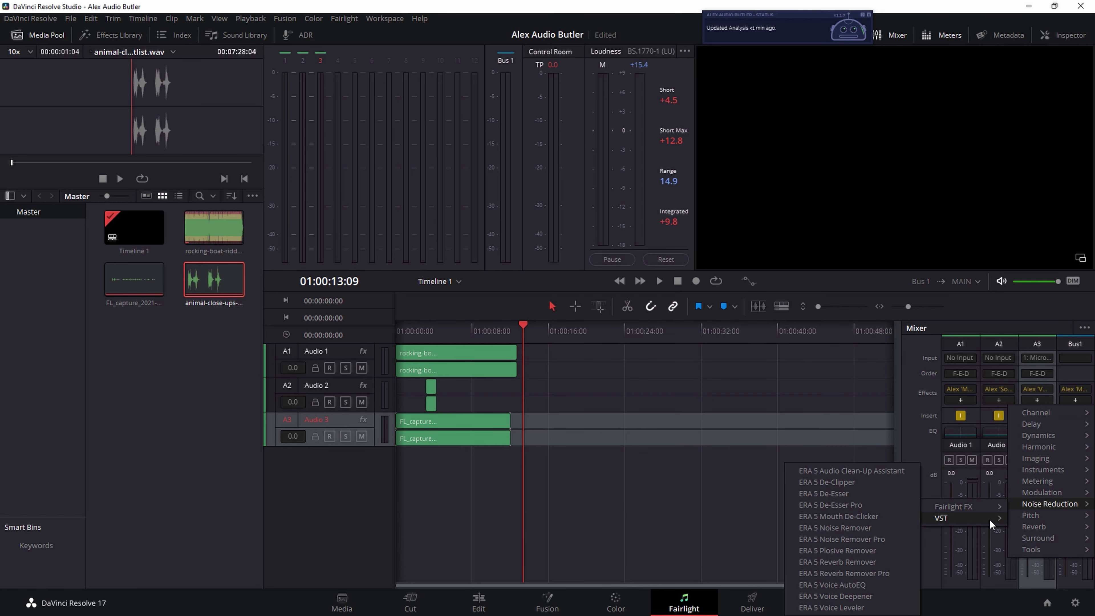
pyautogui.click(822, 473)
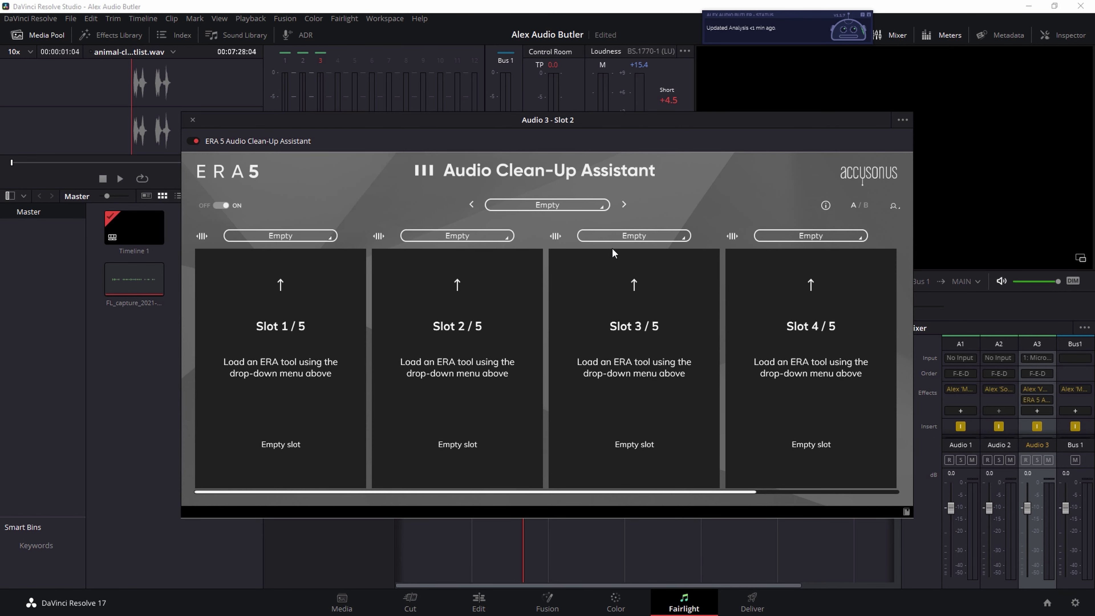
pyautogui.click(601, 207)
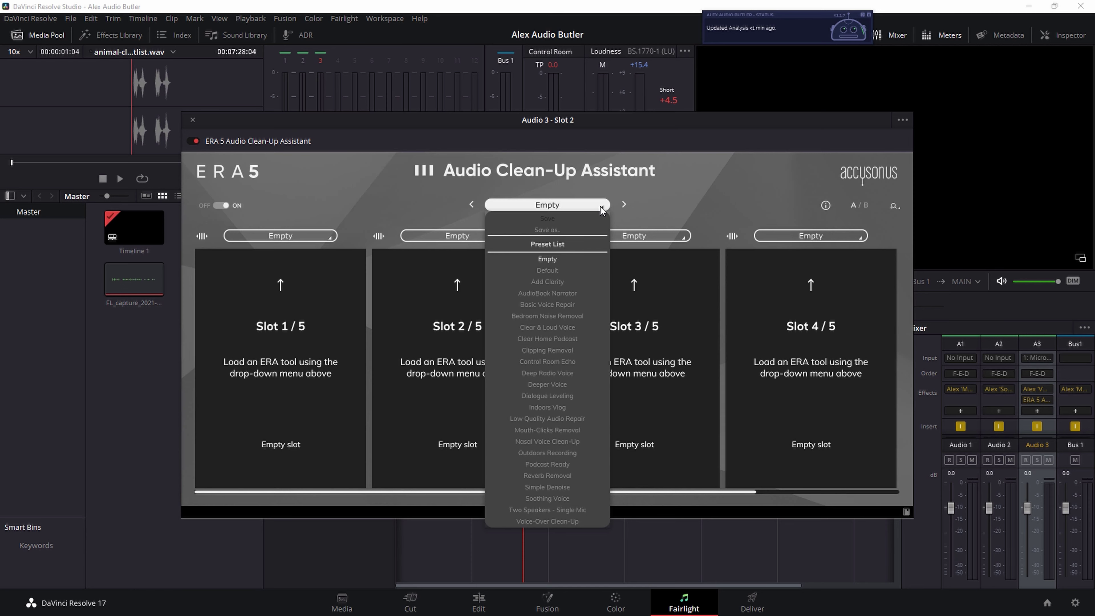
pyautogui.click(545, 521)
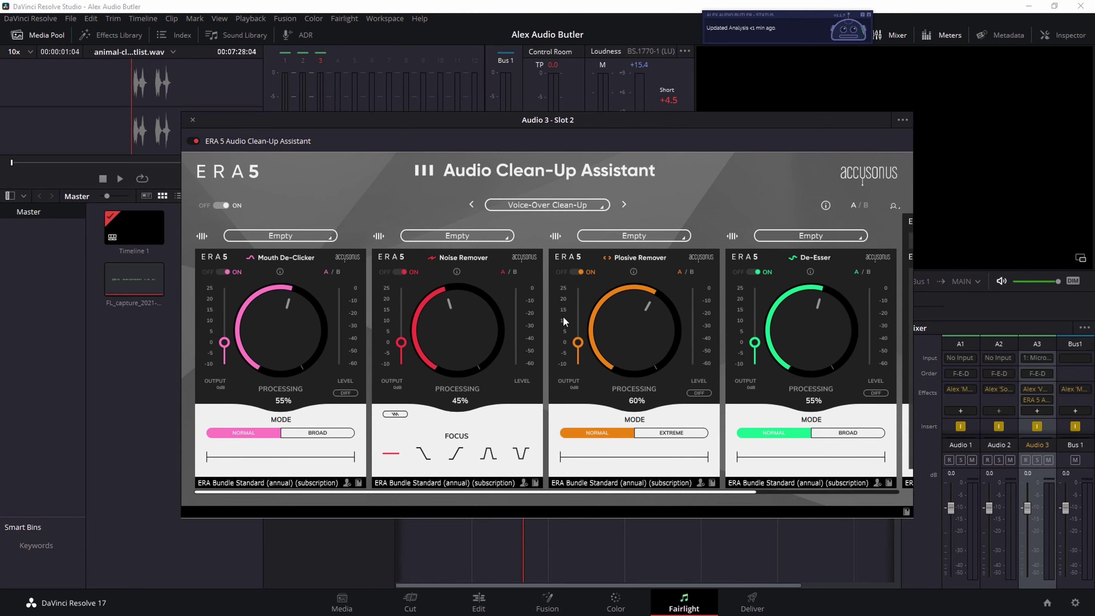
pyautogui.click(193, 120)
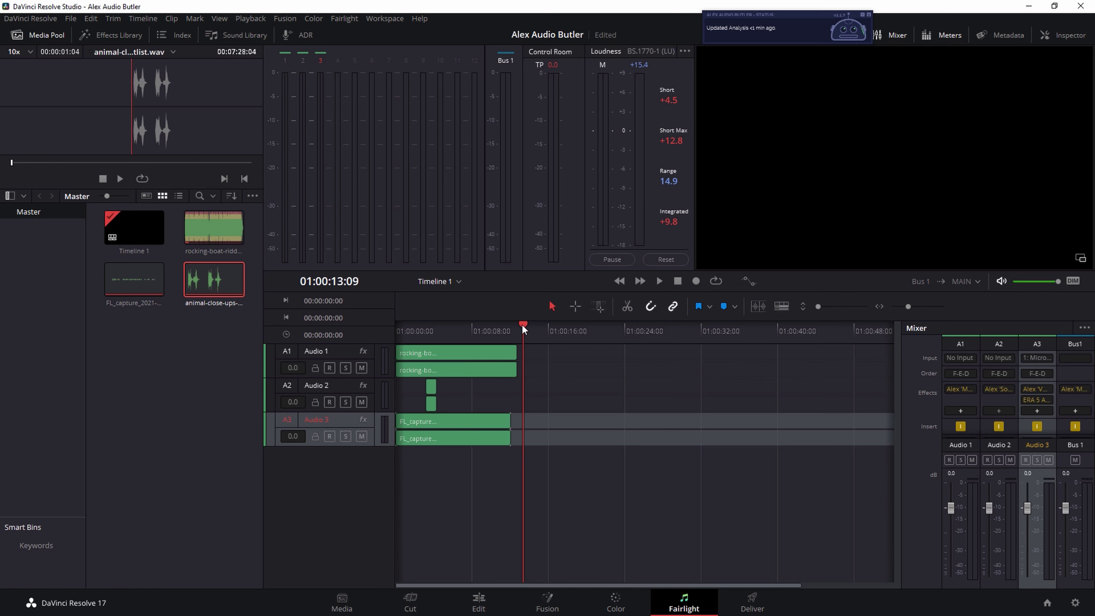
pyautogui.moveTo(522, 323); pyautogui.dragTo(362, 340)
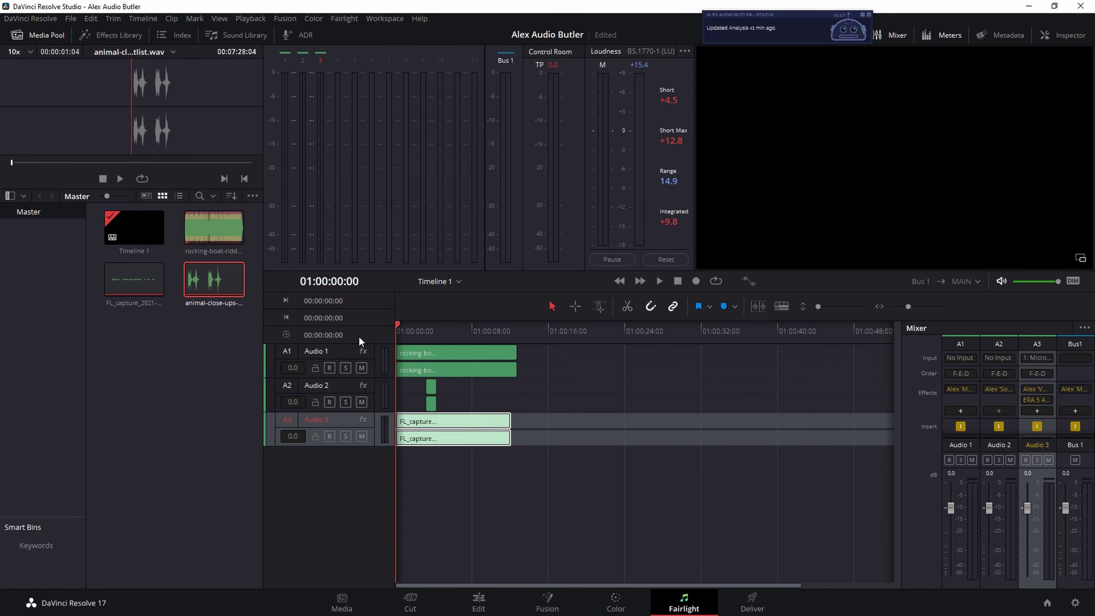
pyautogui.click(659, 280)
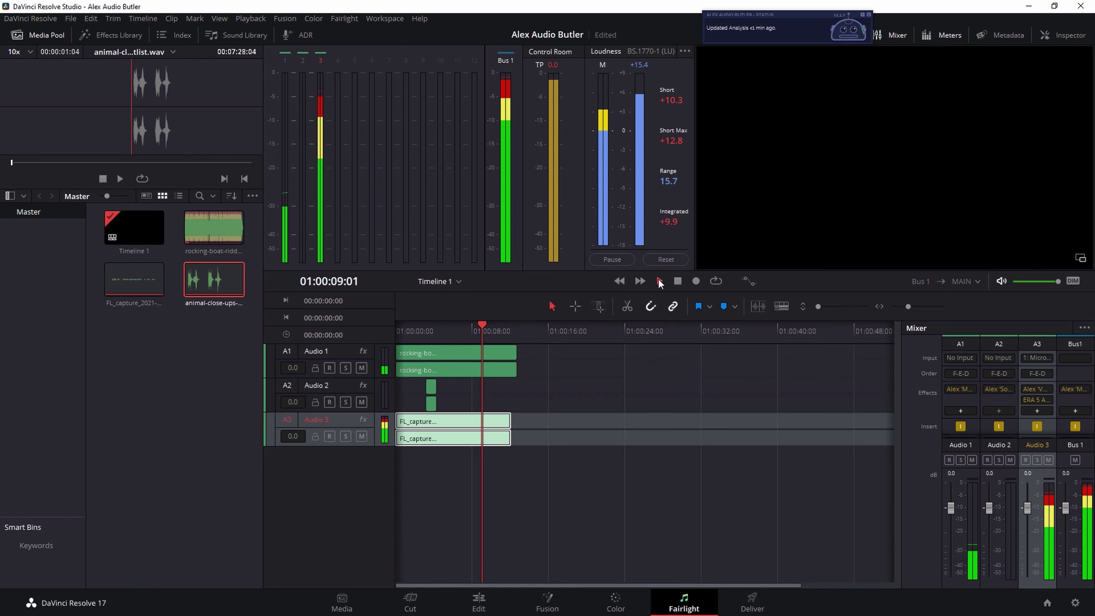
pyautogui.click(679, 281)
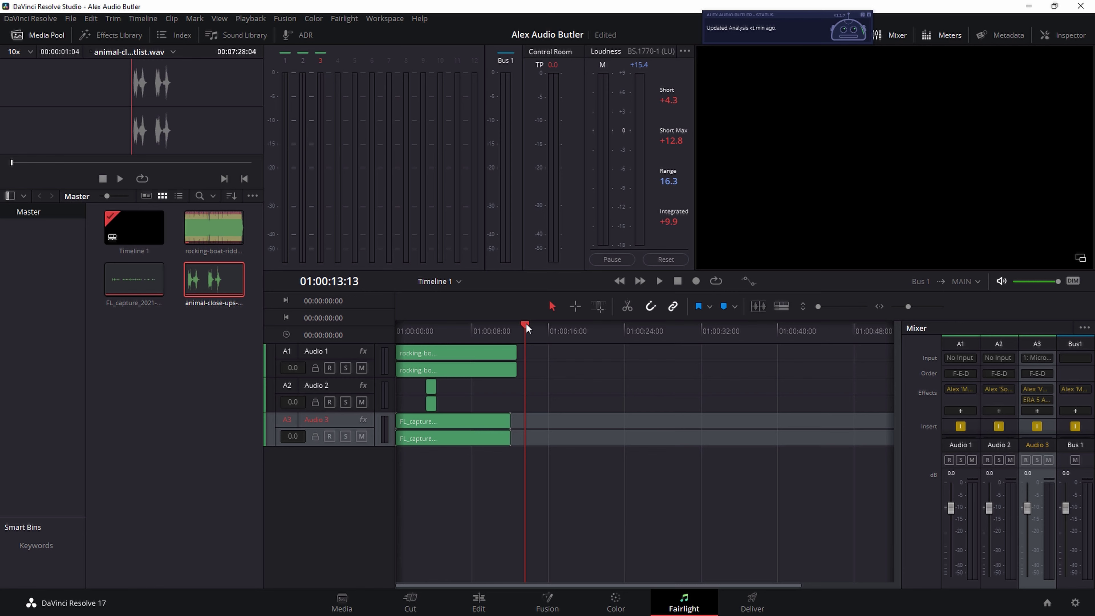
pyautogui.moveTo(526, 329); pyautogui.dragTo(351, 334)
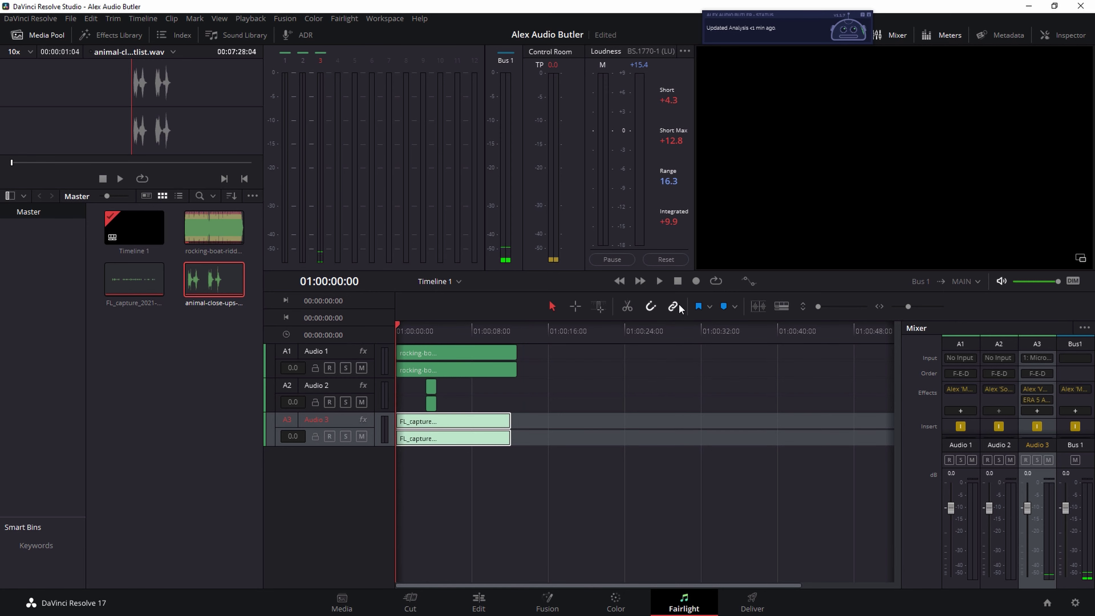
pyautogui.click(660, 281)
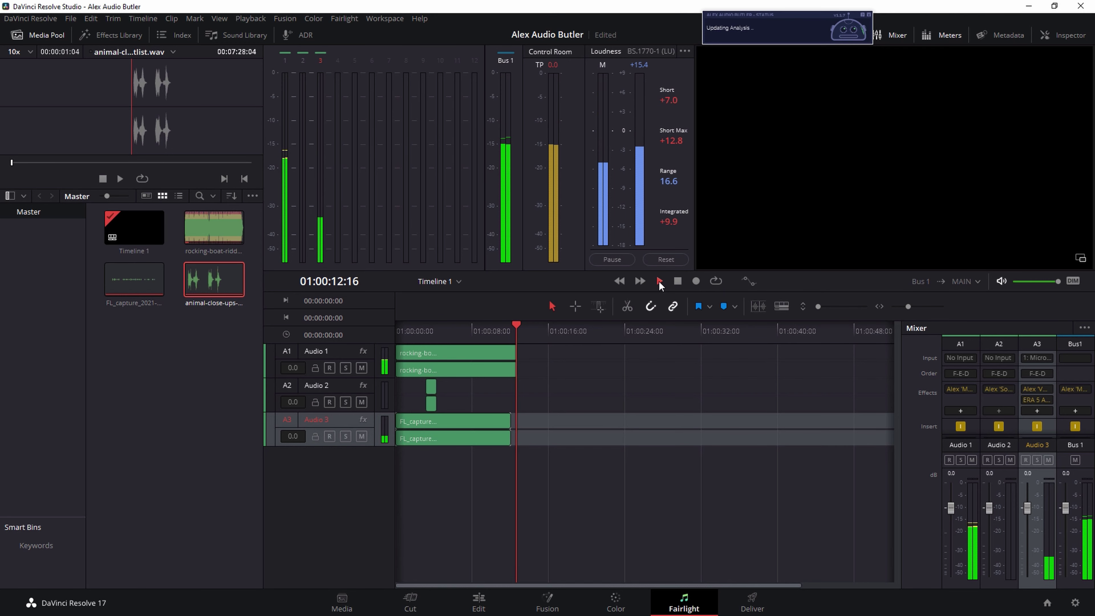
pyautogui.click(678, 281)
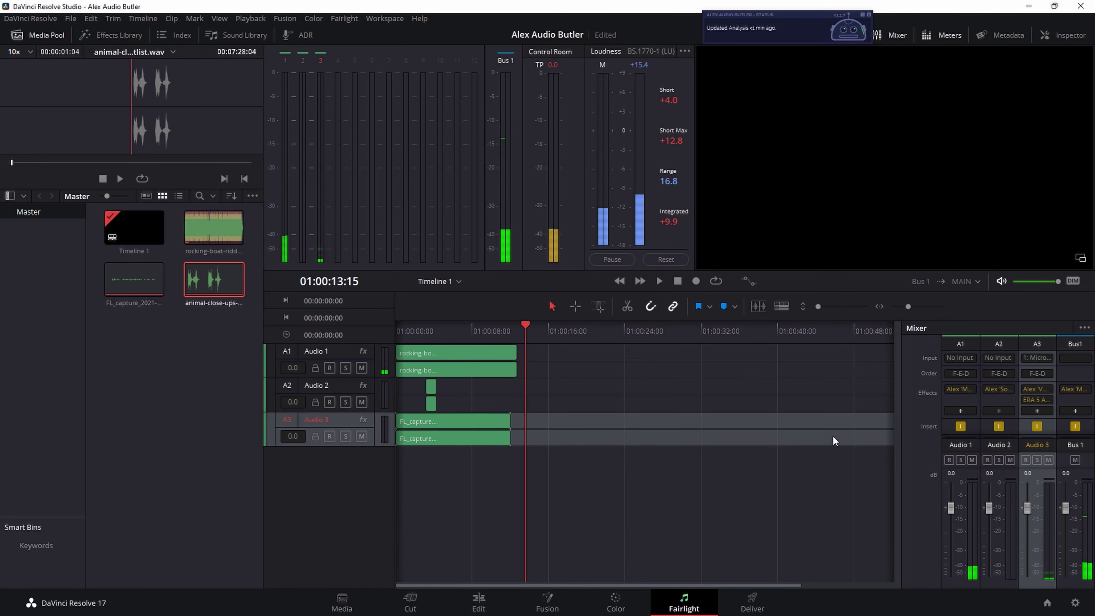